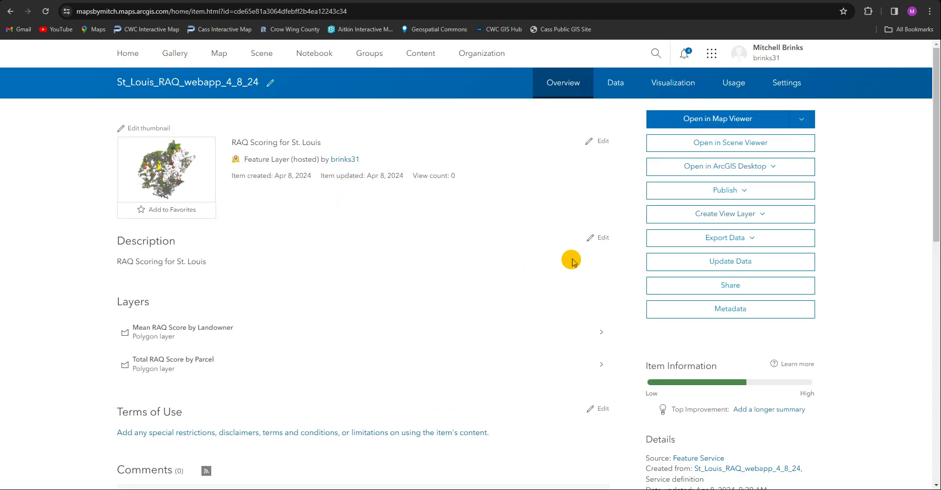
Examine the St_Louis_RAQ_webapp_4_8_24 item's map preview, attribute table and field list for Mean RAQ Score by Landowner
{"action": "left_click", "coordinate": [734, 121]}
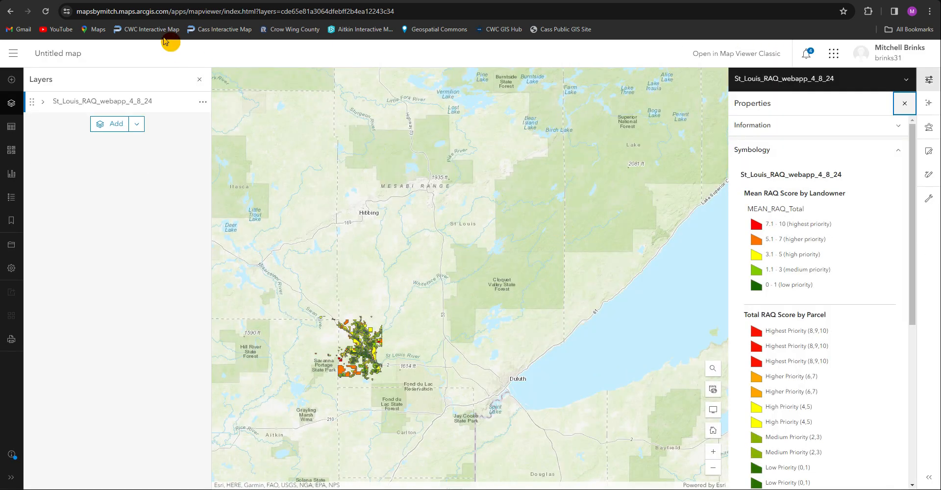
{"action": "left_click", "coordinate": [11, 13]}
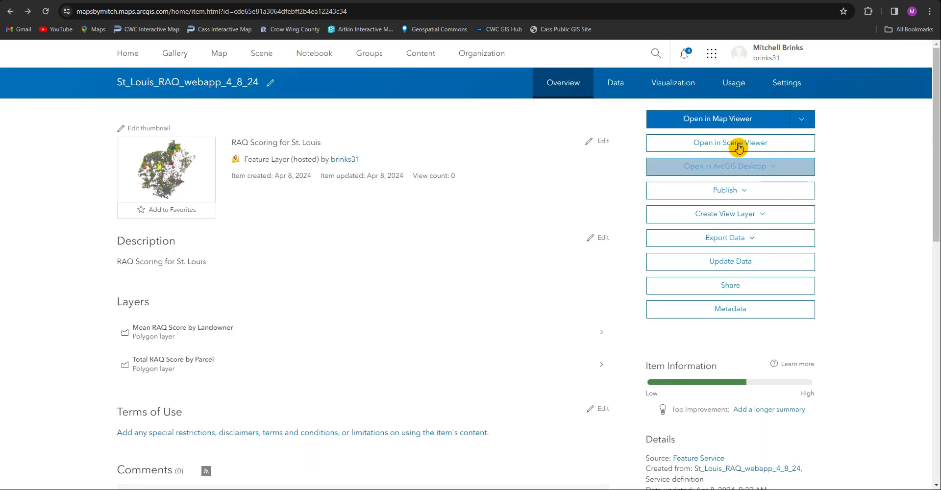
{"action": "left_click", "coordinate": [608, 84]}
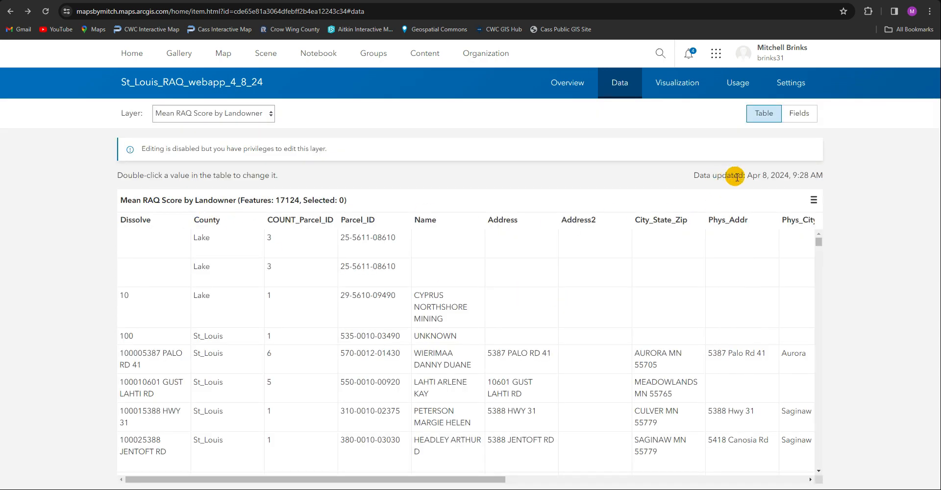
{"action": "left_click", "coordinate": [799, 113]}
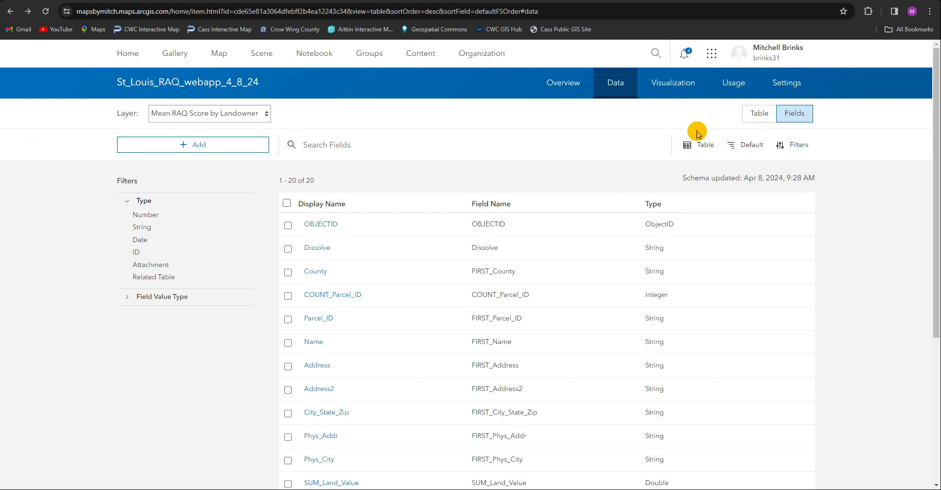
{"action": "left_click", "coordinate": [756, 120]}
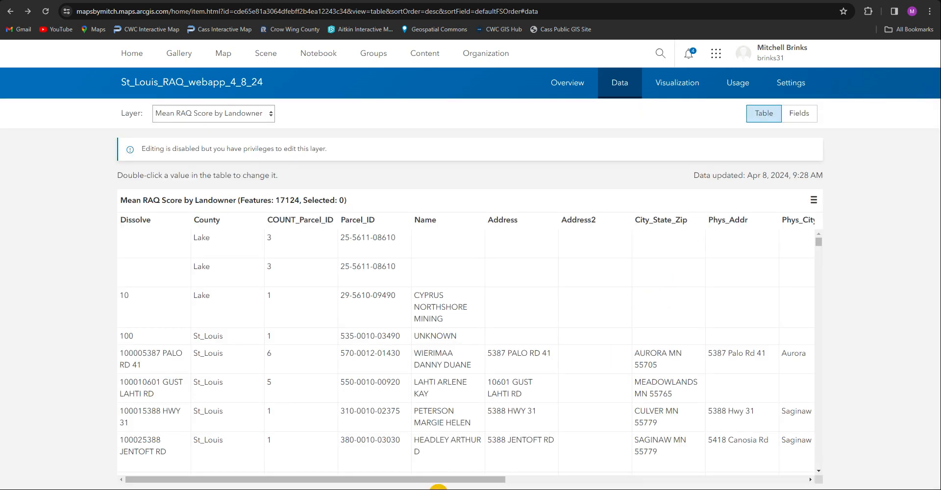
{"action": "left_click_drag", "start_coordinate": [441, 481], "coordinate": [455, 445]}
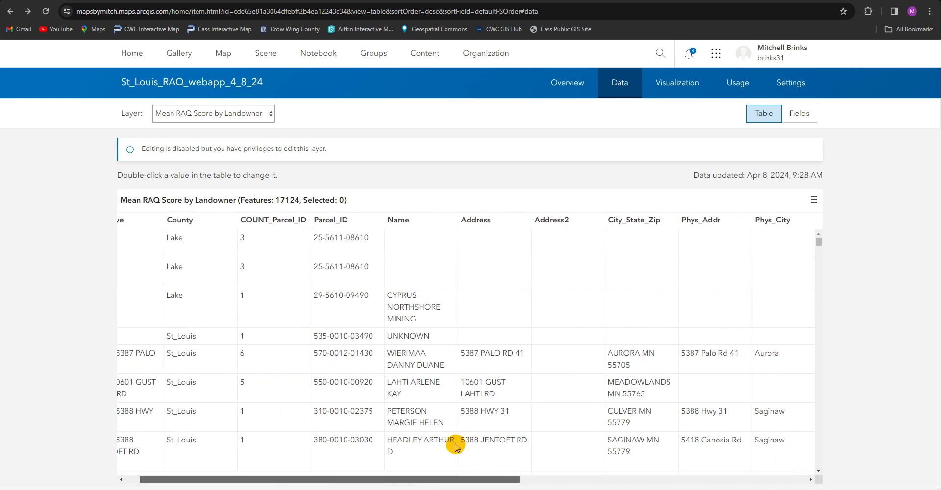
{"action": "left_click", "coordinate": [568, 88]}
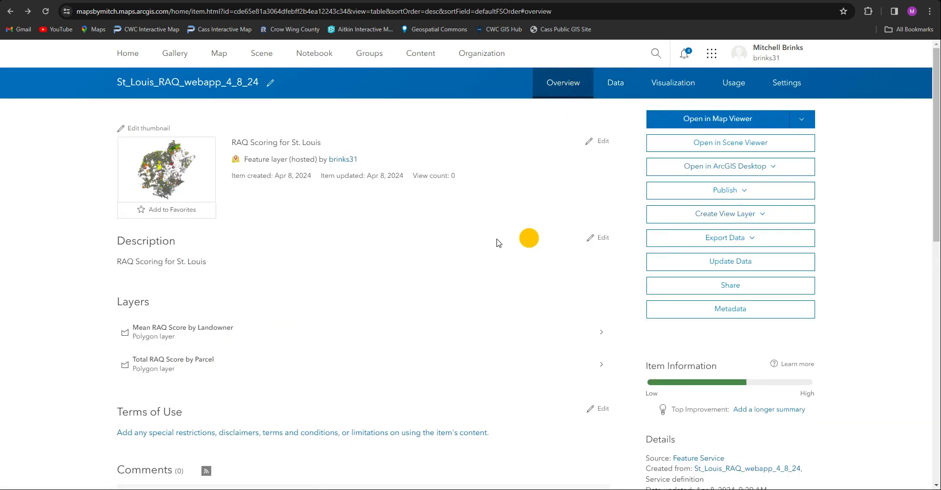
Open the St_Louis_RAQ_webapp_4_8_24 feature layer in Map Viewer and review its legend
{"action": "left_click", "coordinate": [755, 122]}
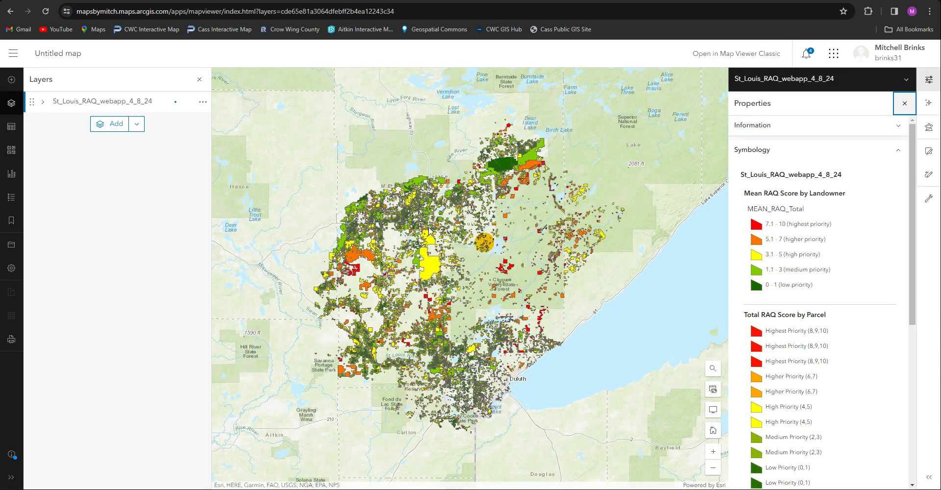
{"action": "left_click", "coordinate": [202, 102]}
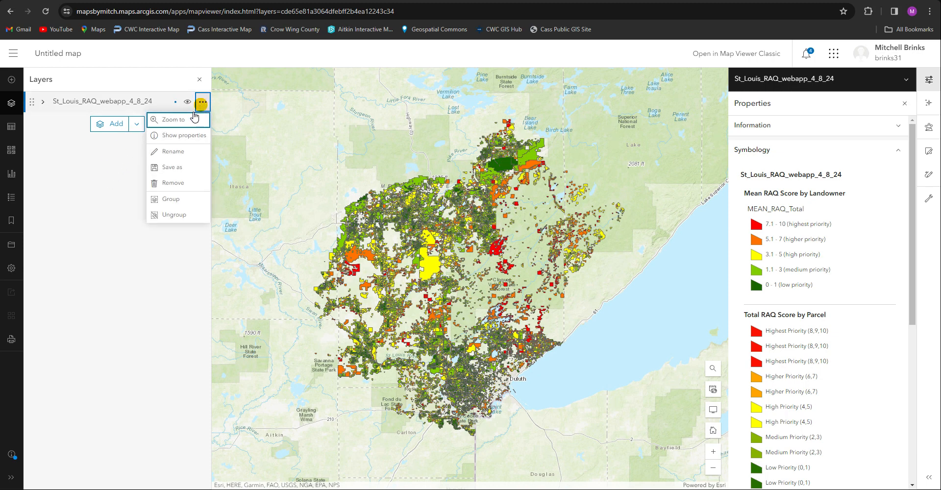
{"action": "left_click", "coordinate": [93, 104]}
{"action": "left_click", "coordinate": [61, 105]}
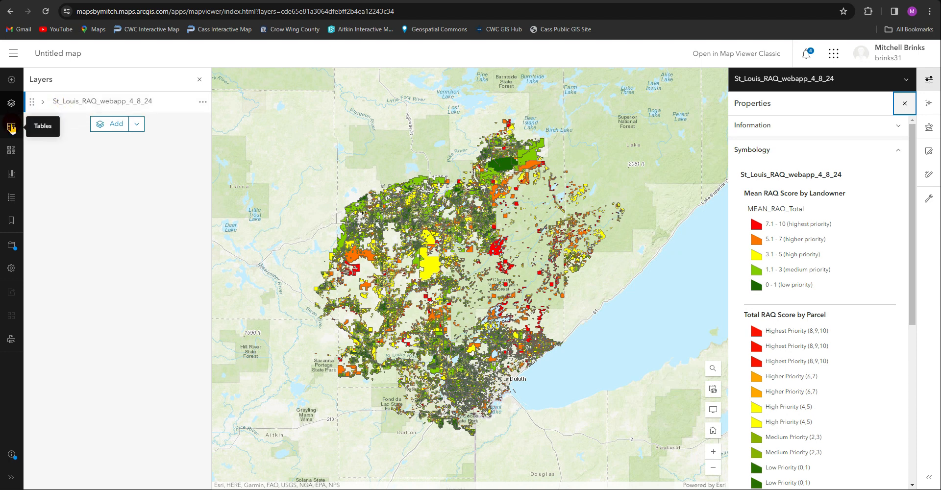
{"action": "left_click", "coordinate": [11, 193]}
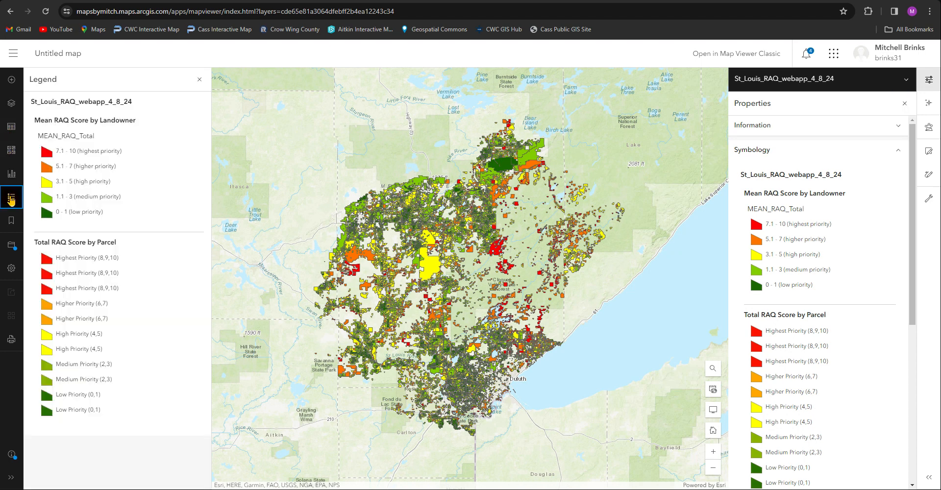
{"action": "left_click", "coordinate": [13, 96]}
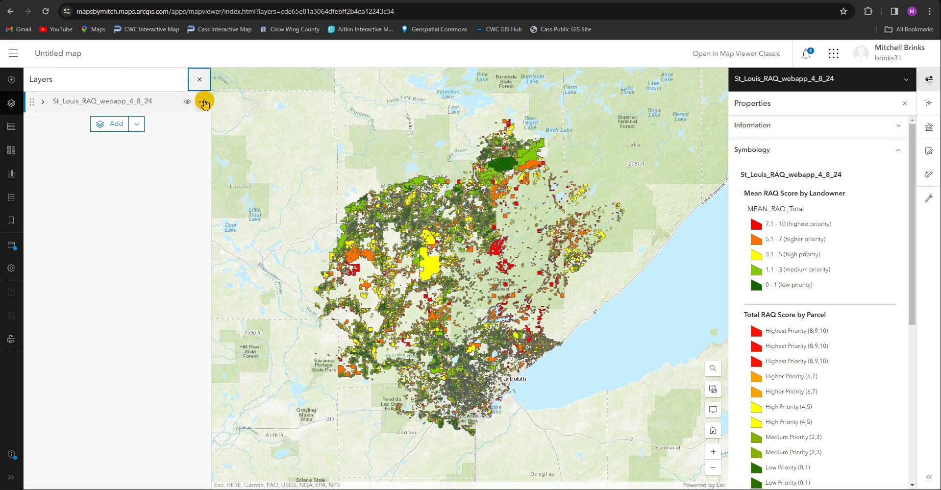
Rename the St_Louis_RAQ_webapp_4_8_24 layer group to "St_Louis RAQ Scoring"
{"action": "left_click", "coordinate": [204, 103]}
{"action": "left_click", "coordinate": [176, 139]}
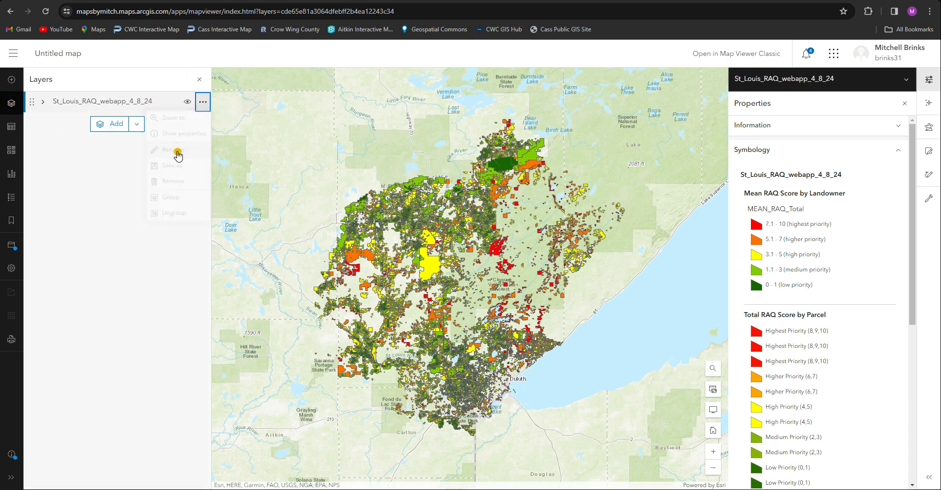
{"action": "left_click_drag", "start_coordinate": [137, 142], "coordinate": [14, 133]}
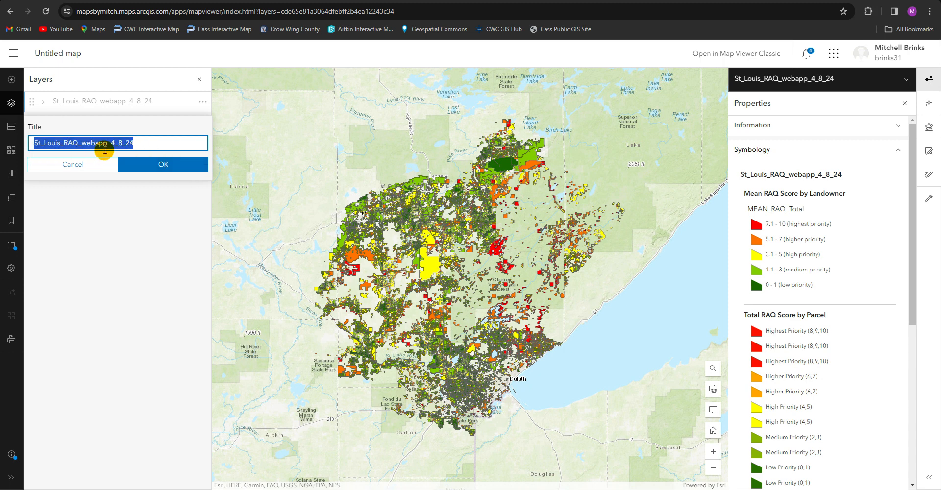
{"action": "left_click", "coordinate": [77, 142]}
{"action": "left_click_drag", "start_coordinate": [78, 143], "coordinate": [194, 138]}
{"action": "type", "text": "St_Louis RAQ Scoring"}
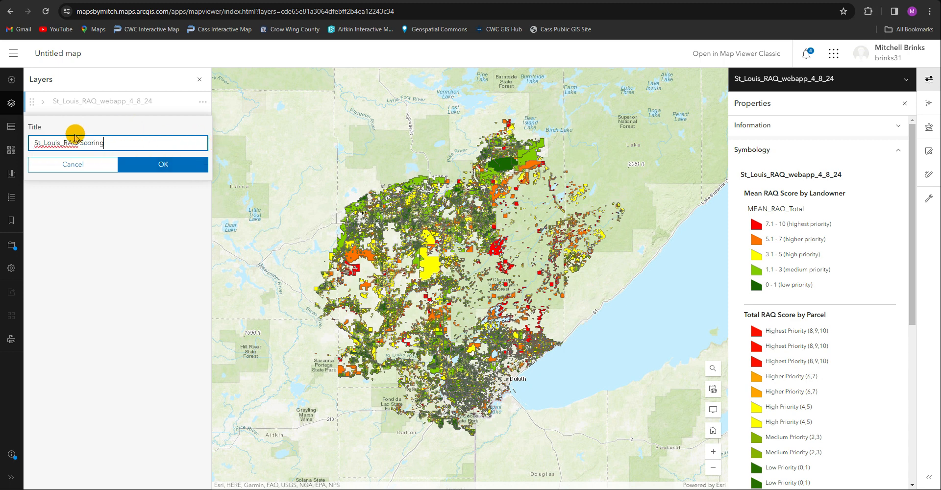
{"action": "left_click", "coordinate": [165, 165]}
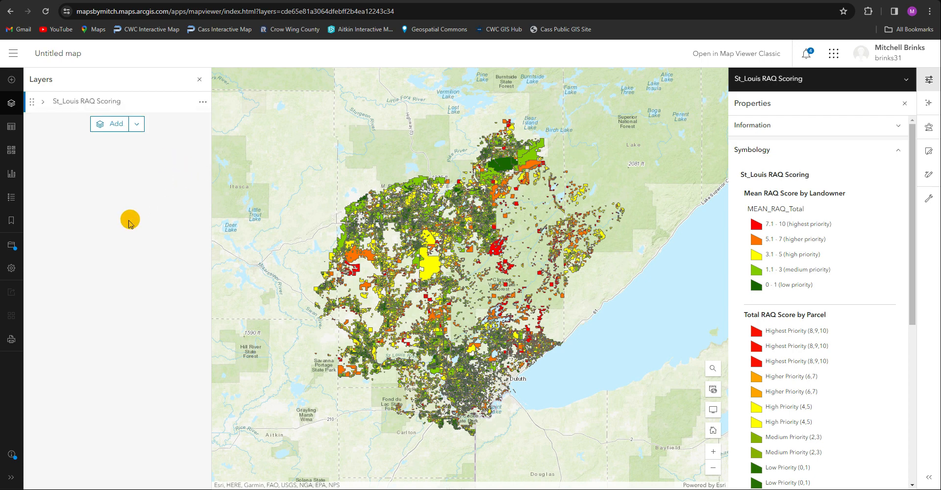
Start saving the map and give it the title "St. Louis RAQ Scoring"
{"action": "left_click", "coordinate": [99, 112]}
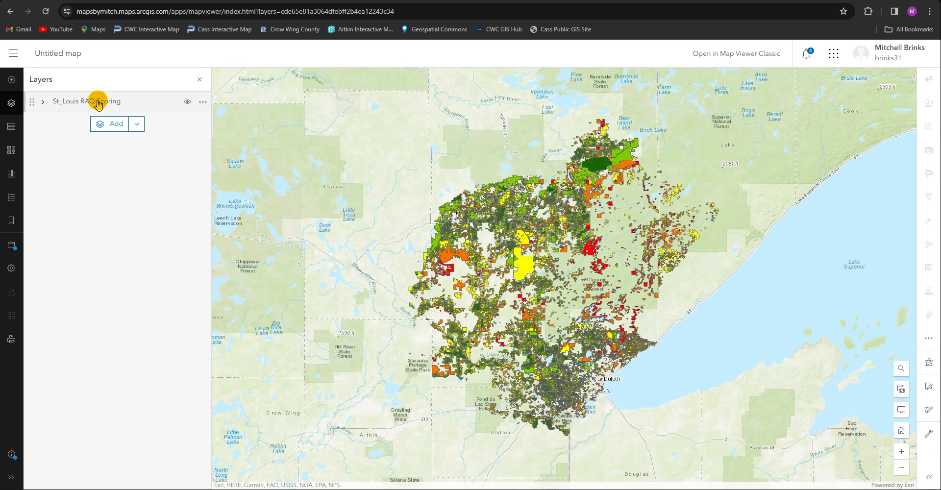
{"action": "left_click", "coordinate": [95, 100]}
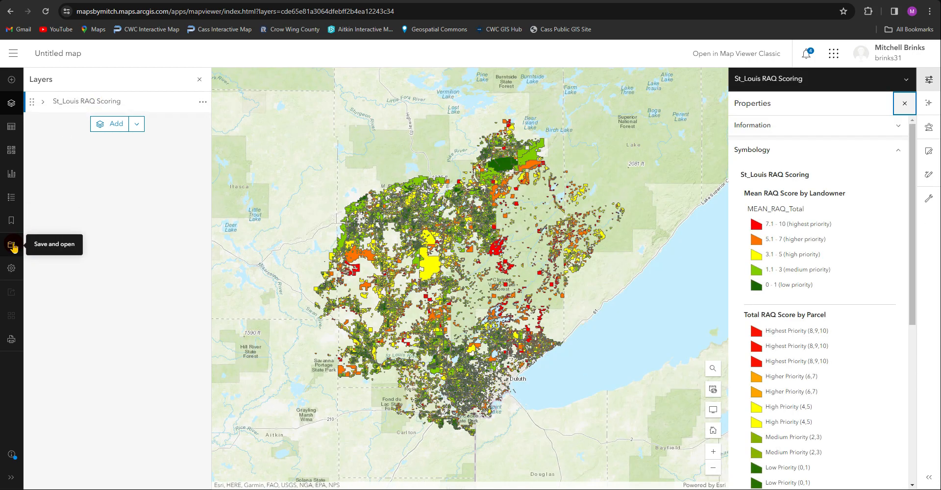
{"action": "left_click", "coordinate": [12, 246]}
{"action": "left_click", "coordinate": [301, 202]}
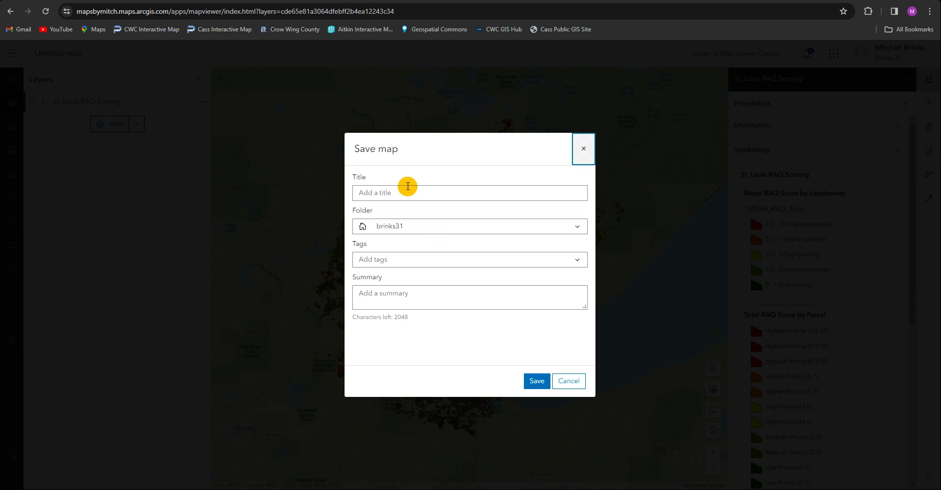
{"action": "left_click", "coordinate": [406, 192]}
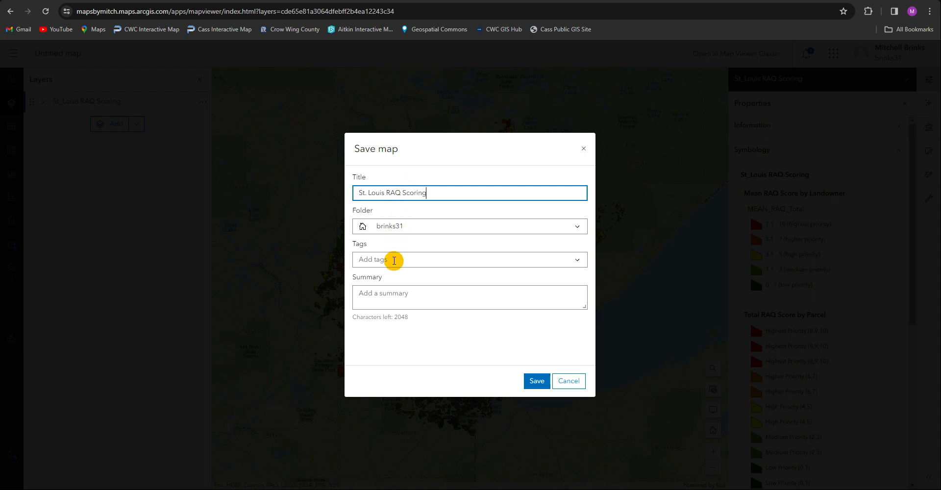
Tag the map "St. Louis", reuse its title as the summary, and save it
{"action": "left_click", "coordinate": [394, 261]}
{"action": "type", "text": "St. Louis"}
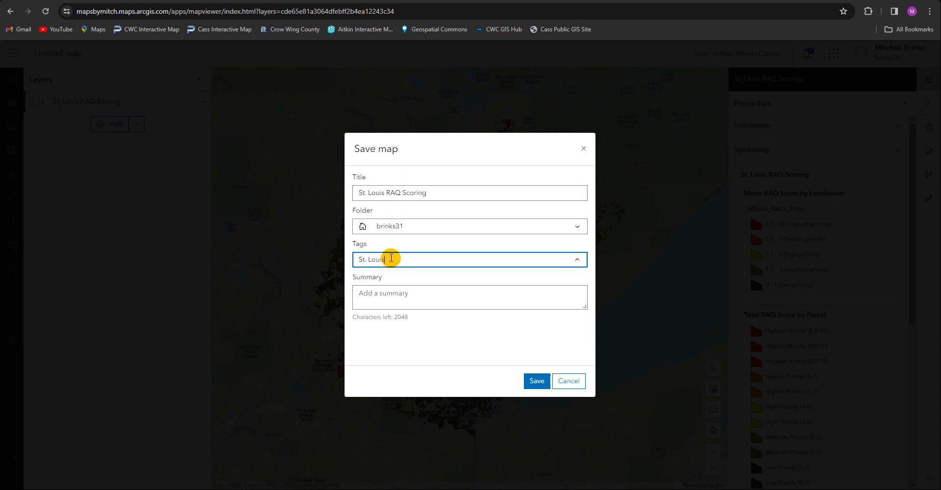
{"action": "triple_click", "coordinate": [440, 196]}
{"action": "key", "text": "ctrl+c"}
{"action": "left_click", "coordinate": [431, 294]}
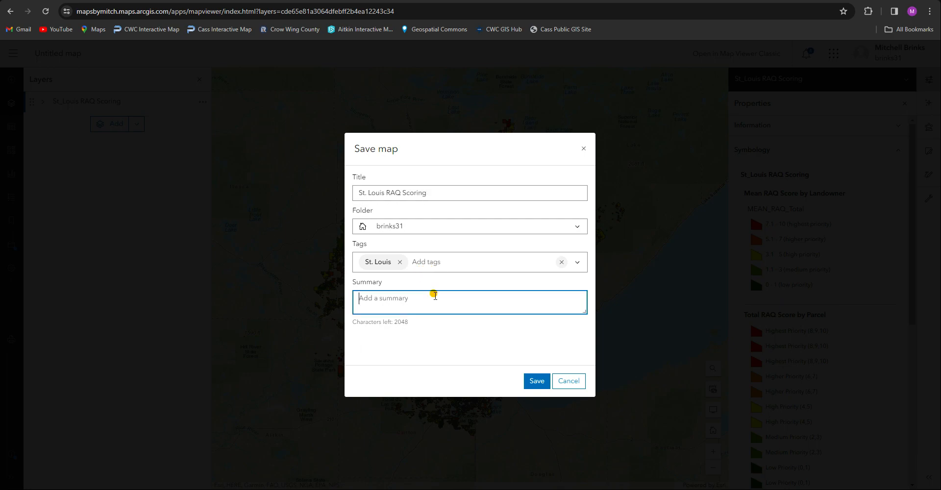
{"action": "key", "text": "ctrl+v"}
{"action": "left_click", "coordinate": [534, 381]}
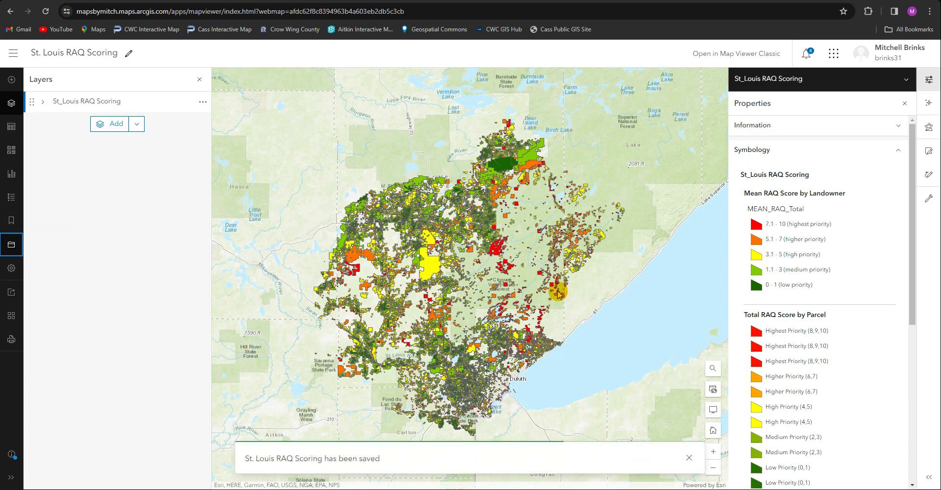
{"action": "left_click", "coordinate": [11, 274]}
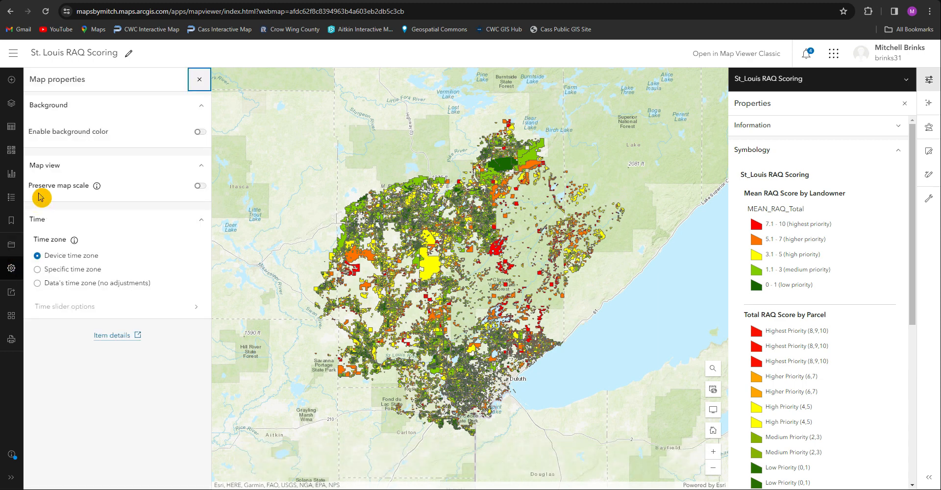
{"action": "left_click", "coordinate": [15, 192]}
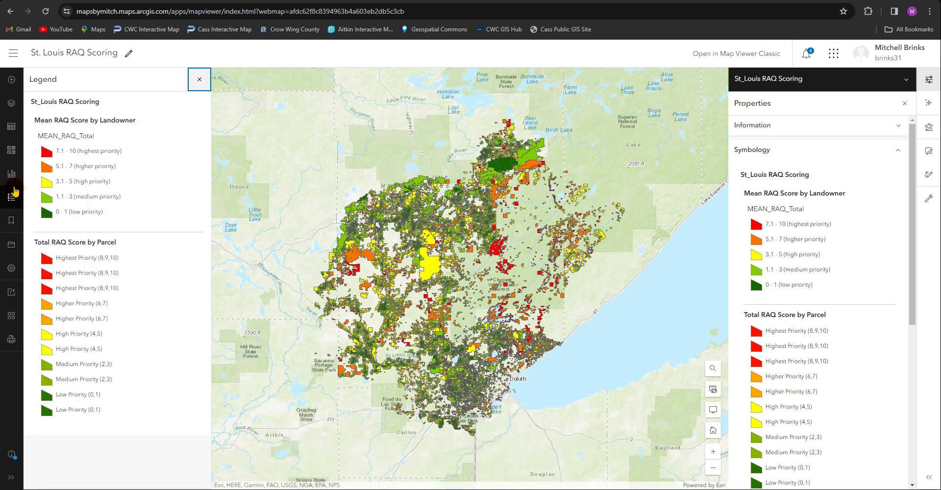
{"action": "left_click", "coordinate": [11, 150]}
{"action": "left_click", "coordinate": [10, 133]}
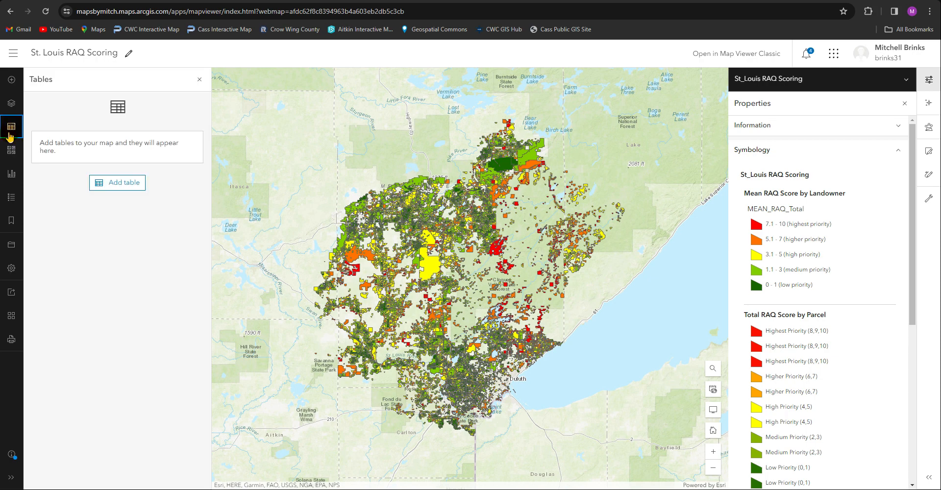
Expand the St_Louis RAQ Scoring group in the layer list and select its Total RAQ Score by Parcel sublayer
{"action": "left_click", "coordinate": [11, 102]}
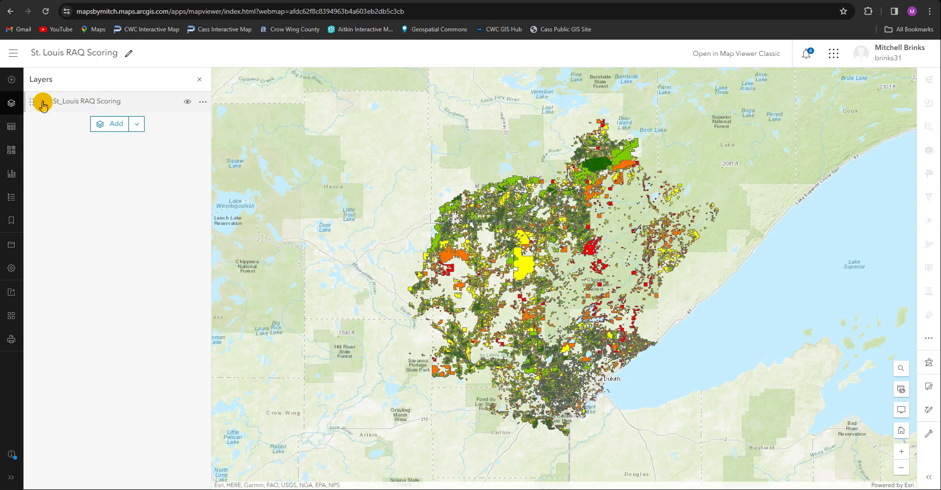
{"action": "left_click", "coordinate": [84, 101]}
{"action": "left_click", "coordinate": [102, 125]}
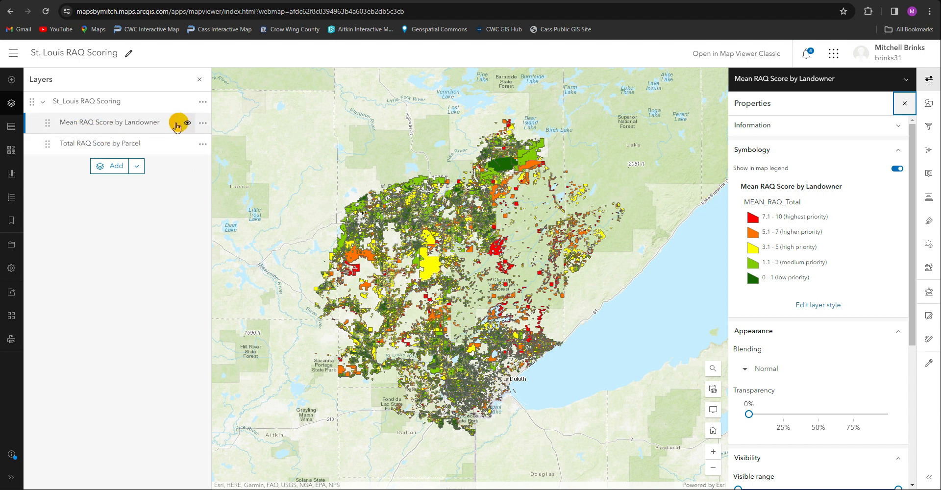
{"action": "left_click", "coordinate": [115, 143]}
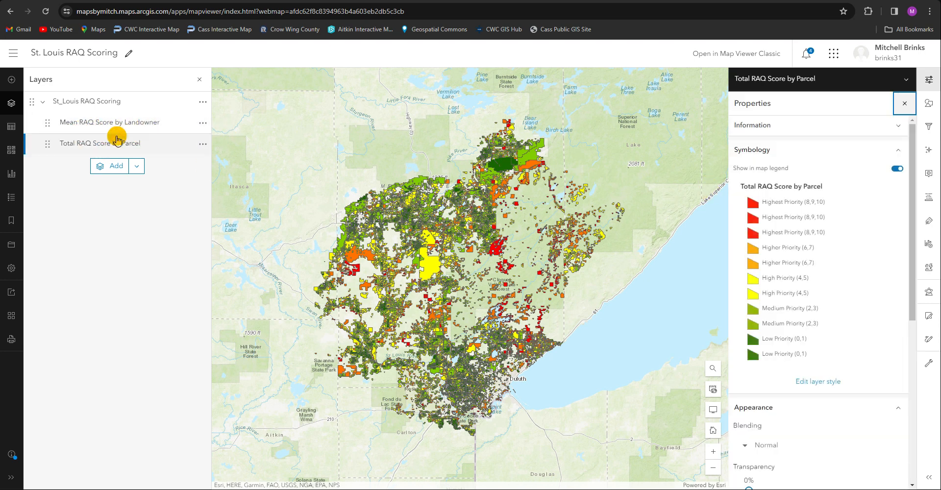
Review the pop-up configuration and a sample pop-up of the Total RAQ Score by Parcel layer
{"action": "left_click", "coordinate": [928, 176]}
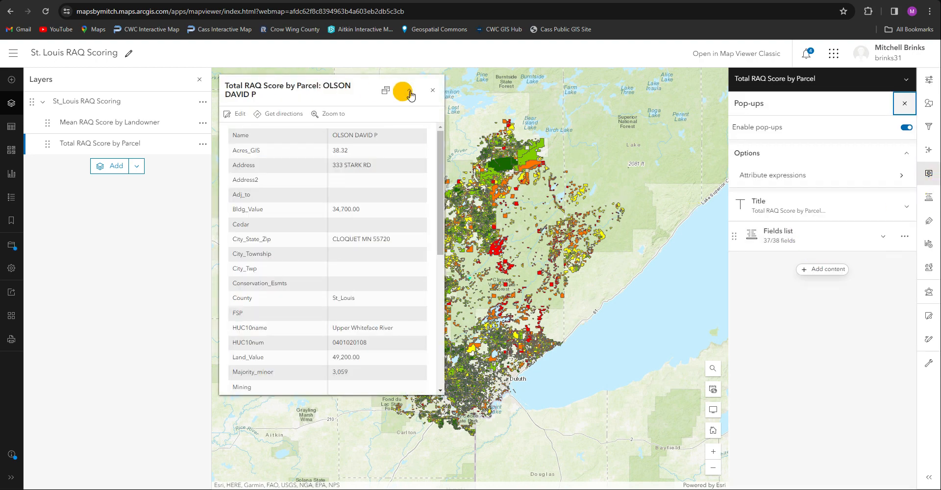
{"action": "left_click", "coordinate": [434, 91]}
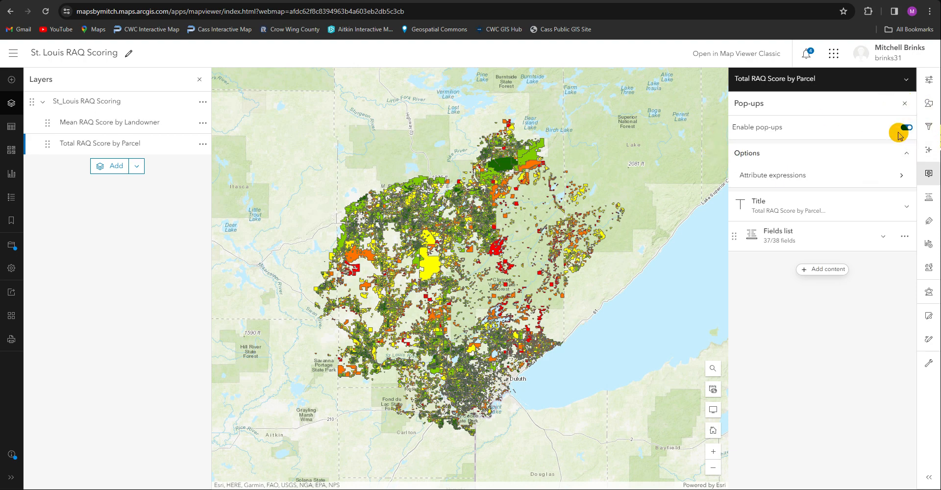
{"action": "left_click", "coordinate": [903, 104]}
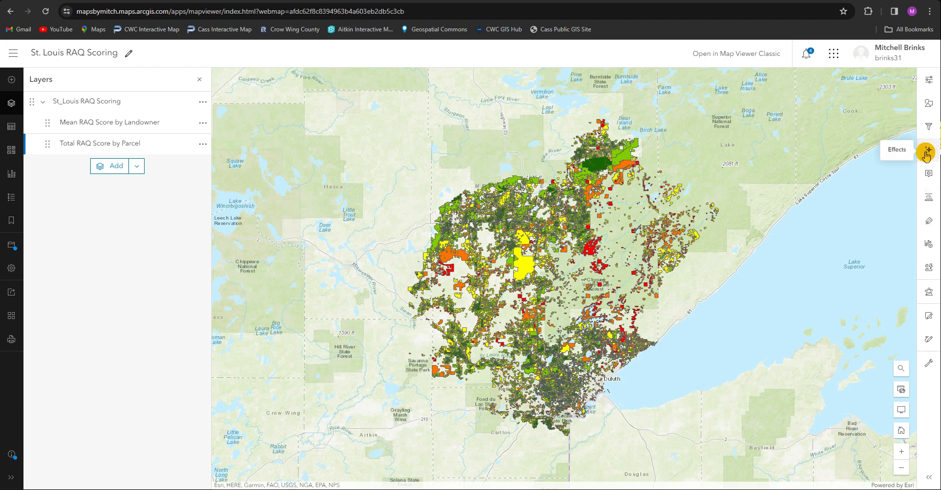
Add a label class to the Total RAQ Score by Parcel layer that labels parcels with the Name field
{"action": "left_click", "coordinate": [929, 219]}
{"action": "scroll", "coordinate": [452, 249], "scroll_direction": "up", "scroll_amount": 5}
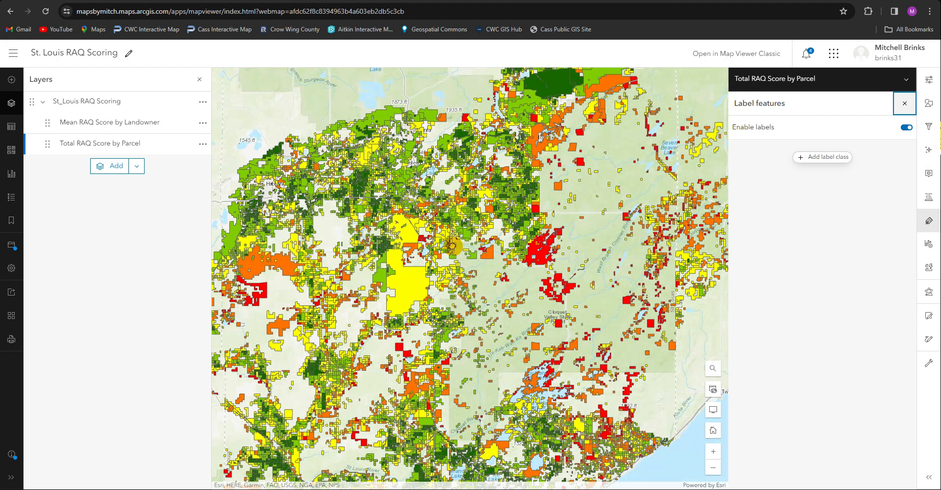
{"action": "scroll", "coordinate": [452, 249], "scroll_direction": "up", "scroll_amount": 1}
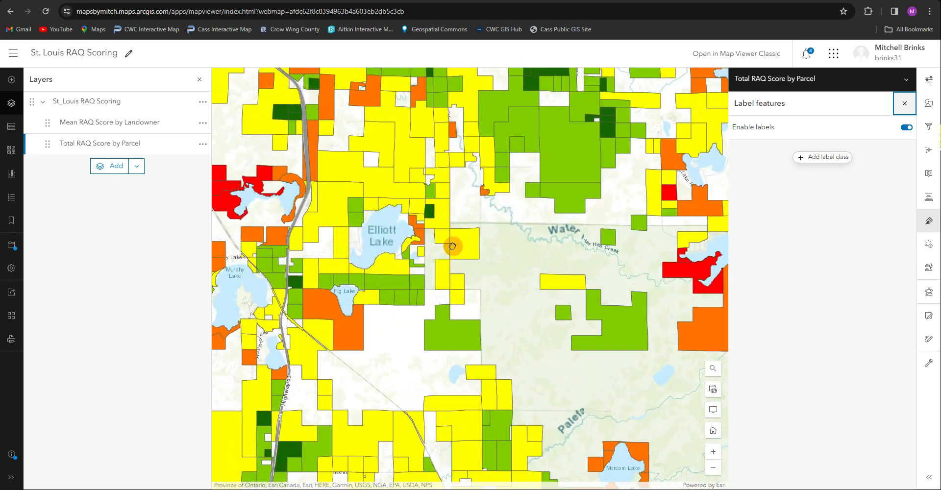
{"action": "left_click", "coordinate": [807, 157]}
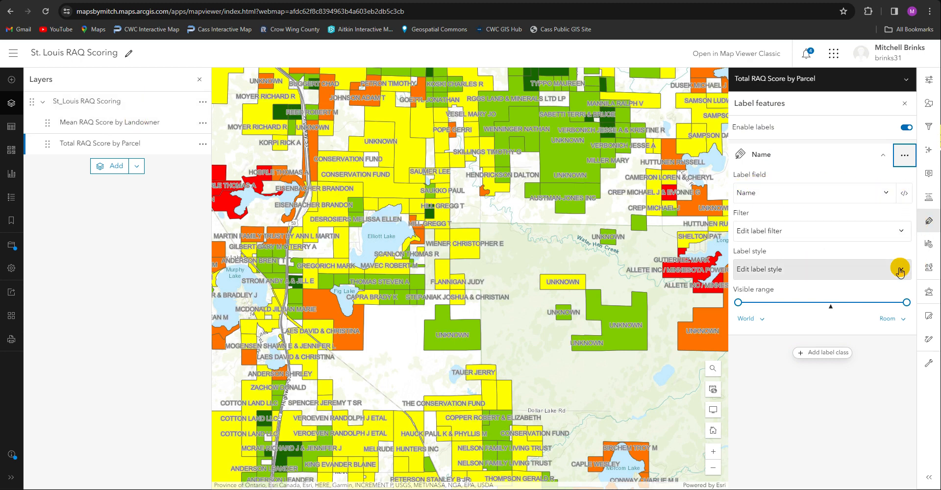
Limit the parcel labels to the City to Room range and style them black, size 12, with a white halo of size 2
{"action": "left_click_drag", "start_coordinate": [738, 302], "coordinate": [826, 305]}
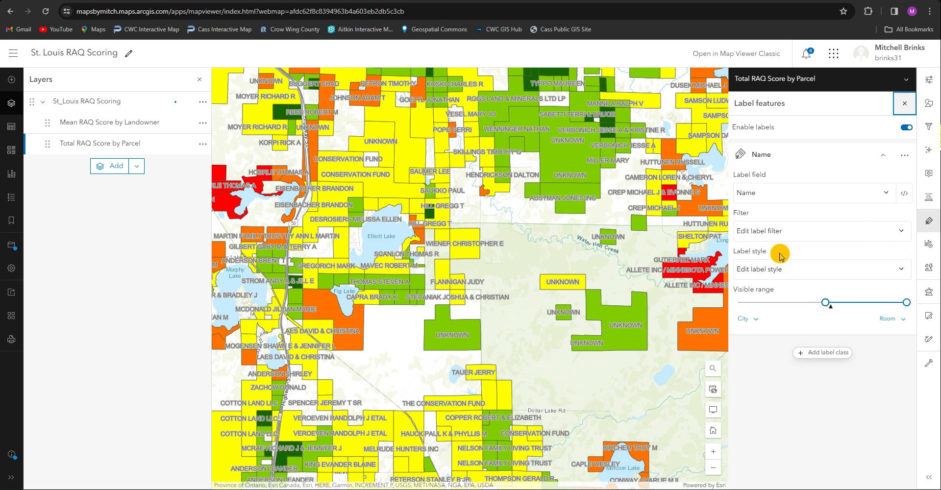
{"action": "left_click", "coordinate": [902, 269]}
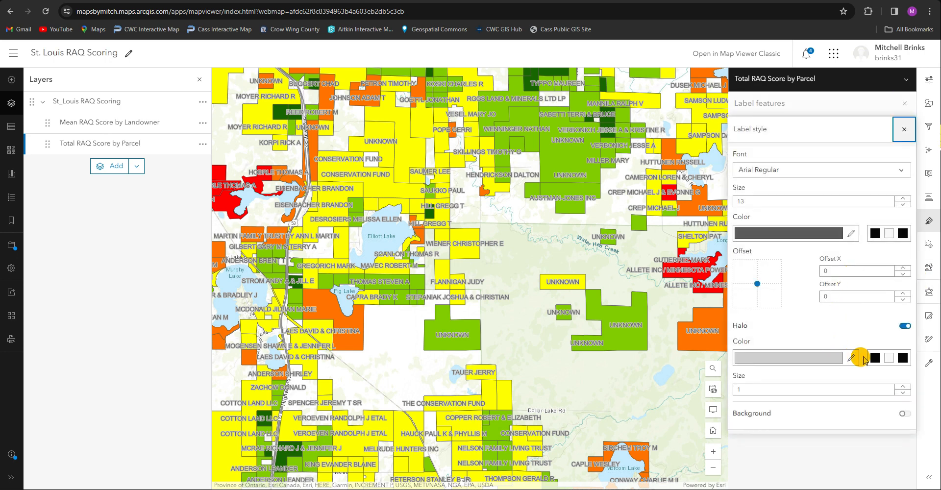
{"action": "left_click", "coordinate": [875, 235]}
{"action": "left_click", "coordinate": [904, 207]}
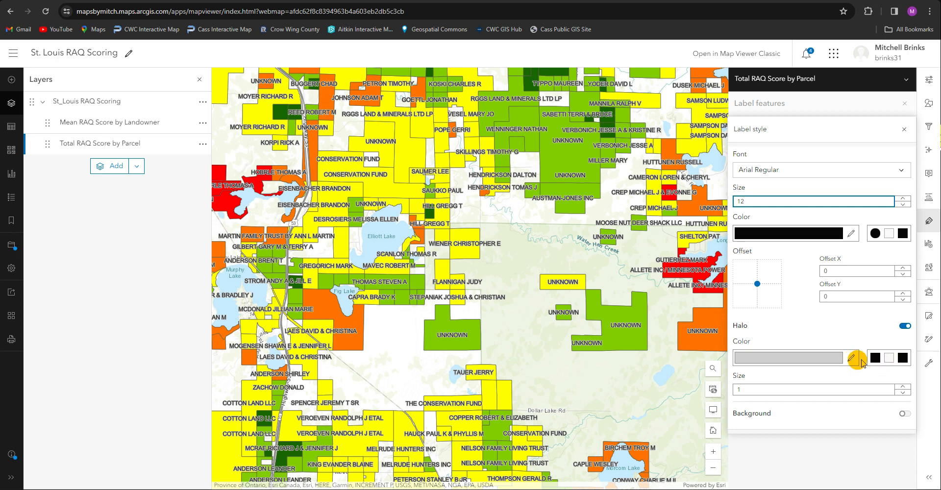
{"action": "left_click", "coordinate": [888, 358]}
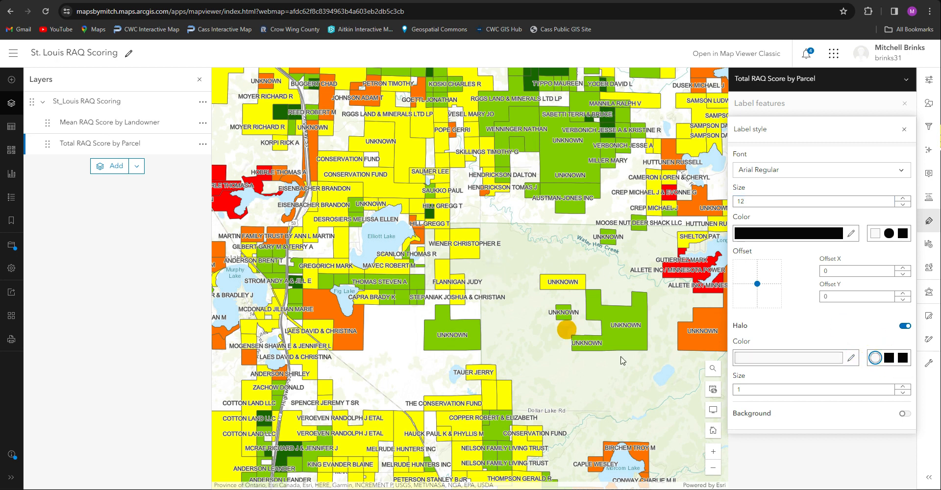
{"action": "left_click", "coordinate": [905, 387]}
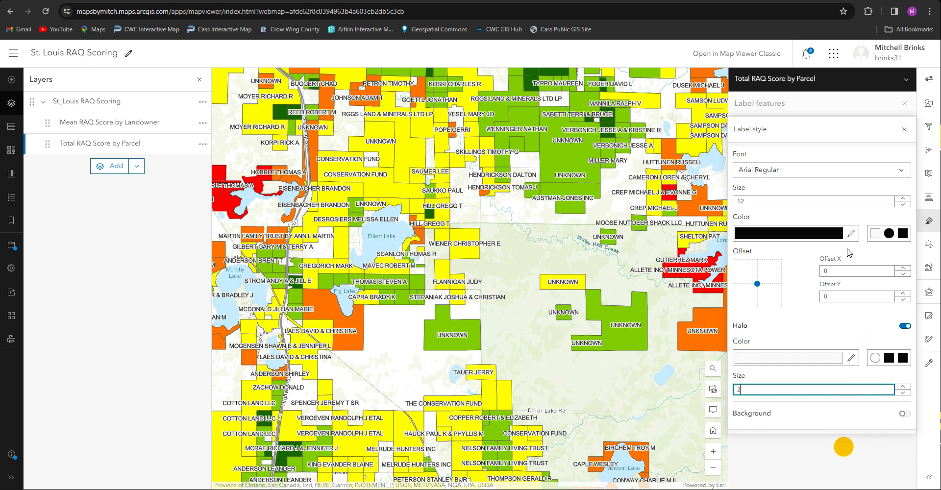
{"action": "left_click", "coordinate": [904, 129]}
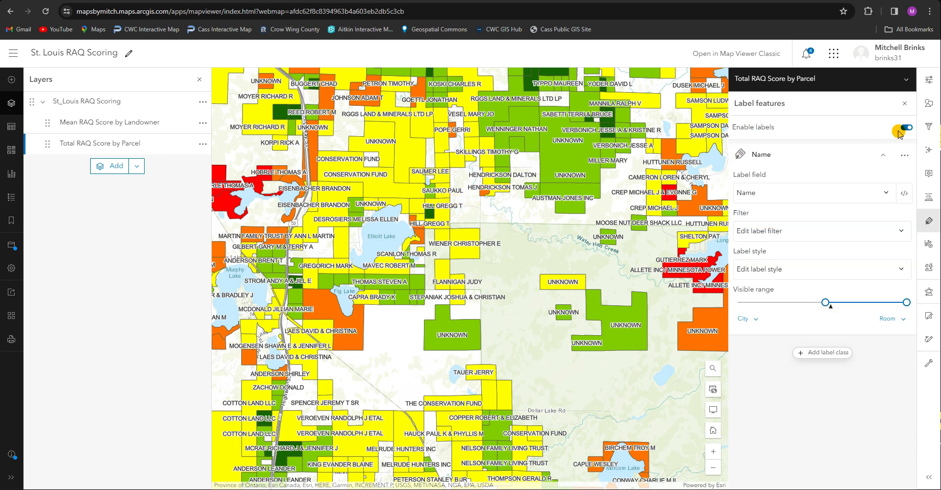
Hide the Mean RAQ Score by Landowner sublayer while keeping Total RAQ Score by Parcel selected
{"action": "left_click", "coordinate": [107, 145]}
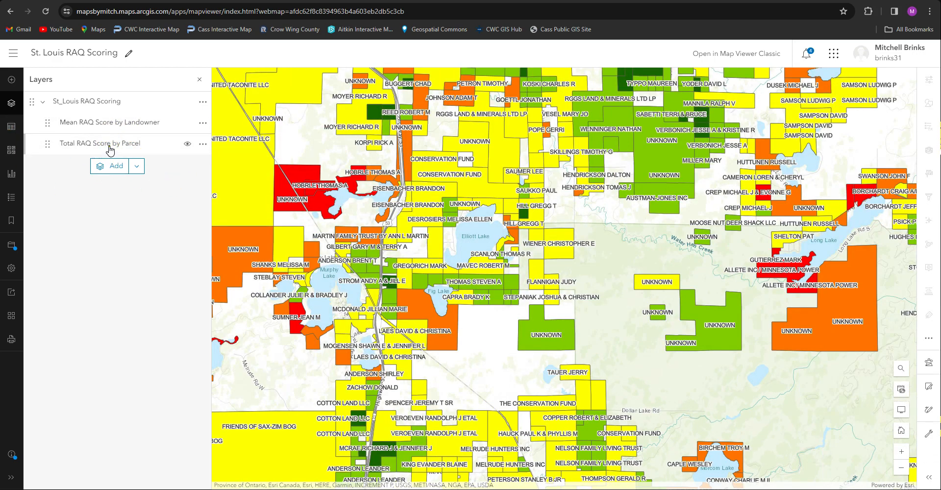
{"action": "left_click", "coordinate": [110, 148]}
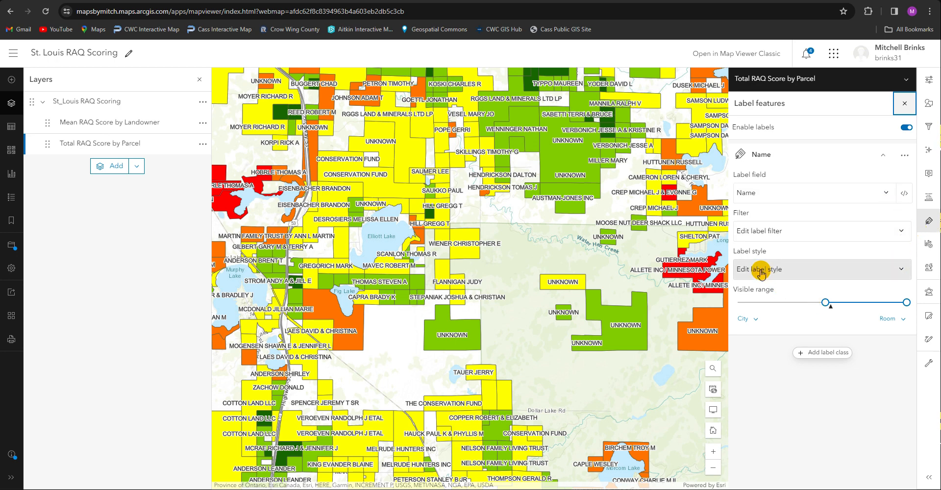
{"action": "left_click", "coordinate": [187, 122]}
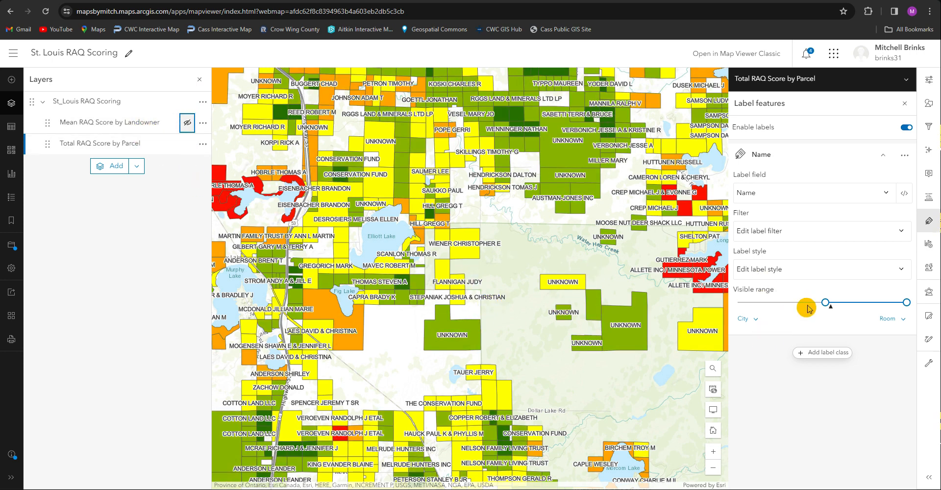
Change the label field of the Total RAQ Score by Parcel layer to Parcel_ID and close the label settings
{"action": "left_click", "coordinate": [792, 270]}
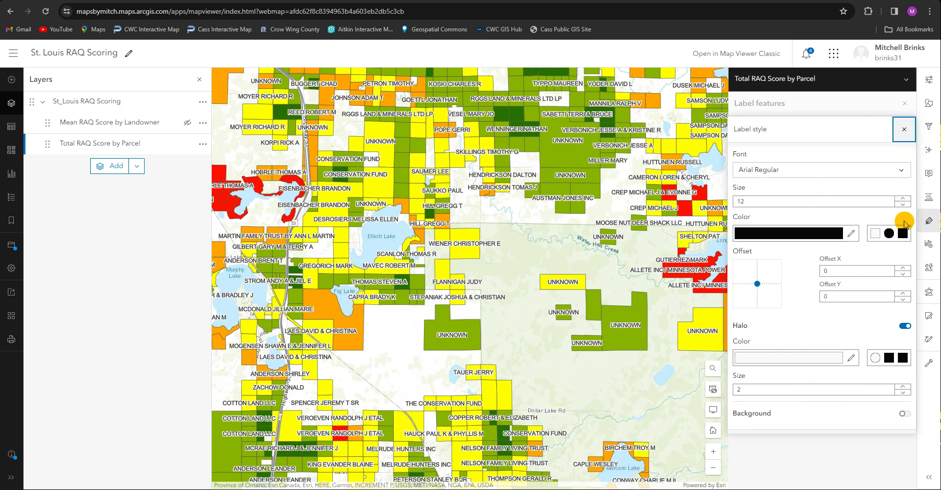
{"action": "left_click", "coordinate": [903, 140]}
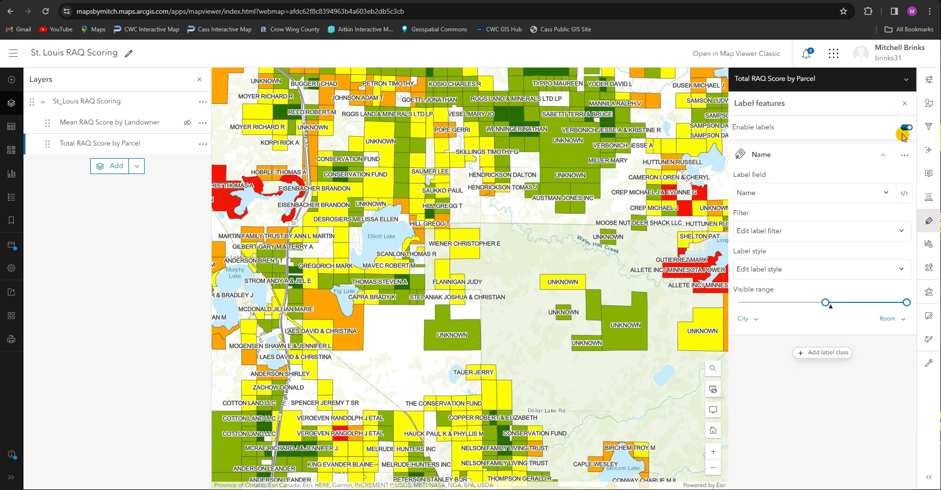
{"action": "left_click", "coordinate": [891, 194]}
{"action": "left_click", "coordinate": [840, 209]}
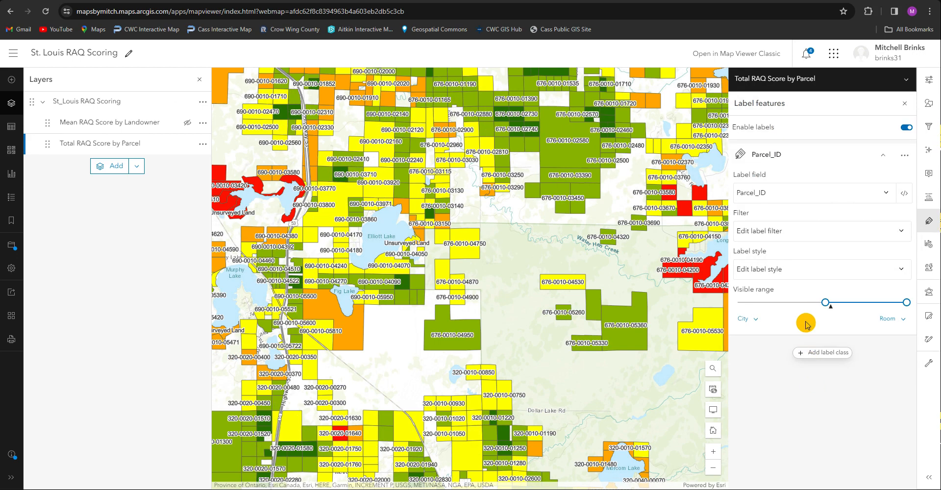
{"action": "left_click", "coordinate": [912, 103]}
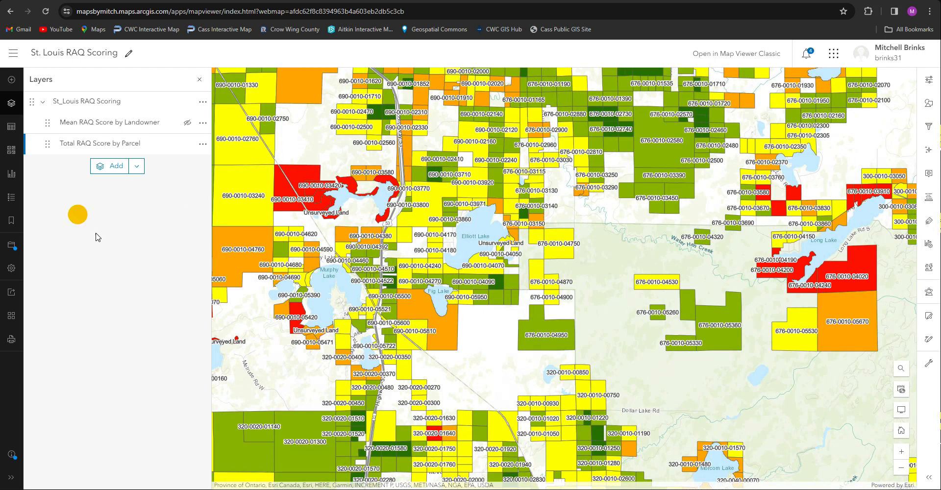
Save the changes to the St. Louis RAQ Scoring web map
{"action": "left_click", "coordinate": [11, 245]}
{"action": "left_click", "coordinate": [49, 248]}
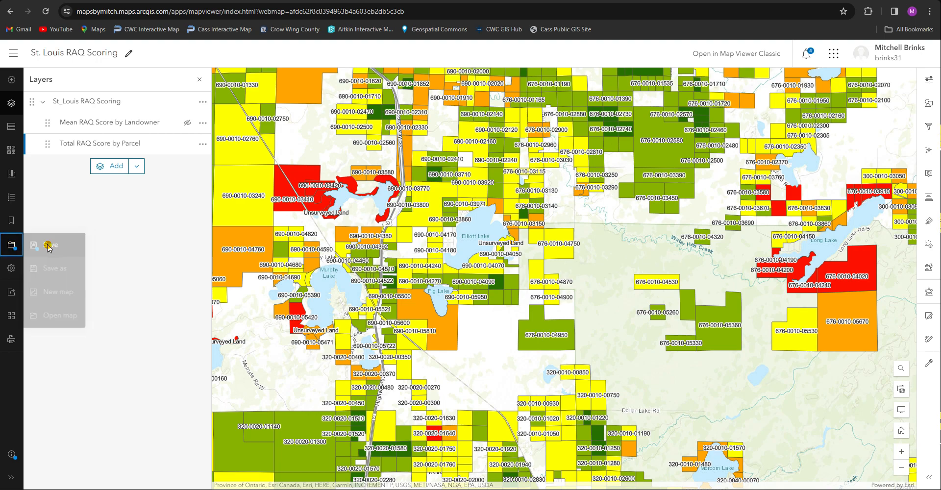
{"action": "scroll", "coordinate": [358, 266], "scroll_direction": "down", "scroll_amount": 5}
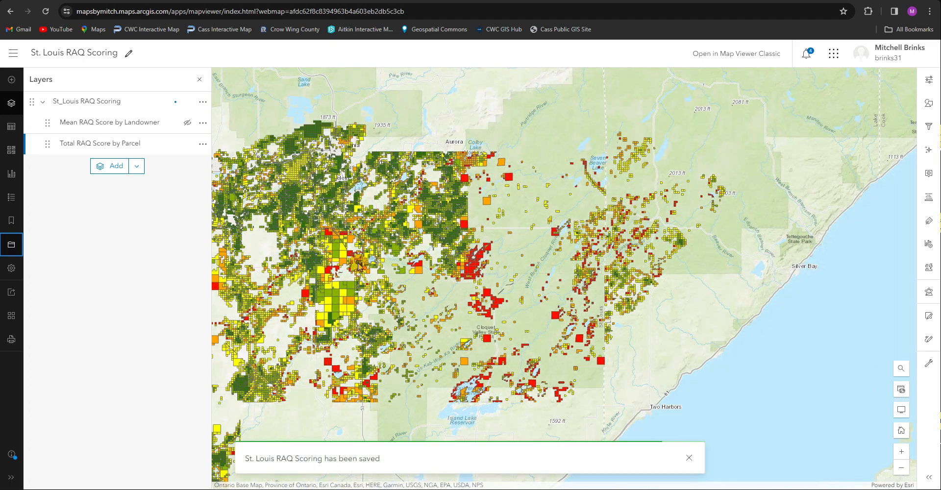
{"action": "left_click_drag", "start_coordinate": [509, 281], "coordinate": [615, 324]}
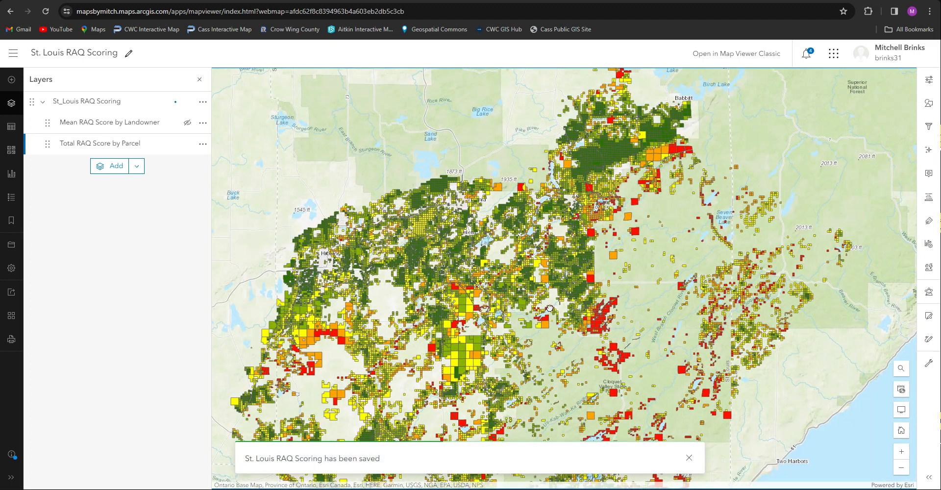
{"action": "left_click_drag", "start_coordinate": [550, 308], "coordinate": [539, 255]}
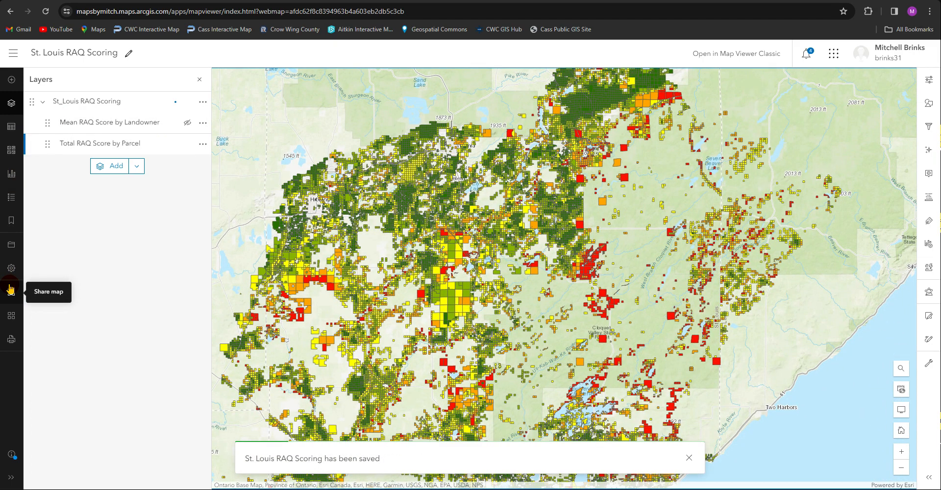
Go to the content list and open the item page of the St. Louis RAQ Scoring web map
{"action": "left_click", "coordinate": [13, 53]}
{"action": "left_click", "coordinate": [39, 276]}
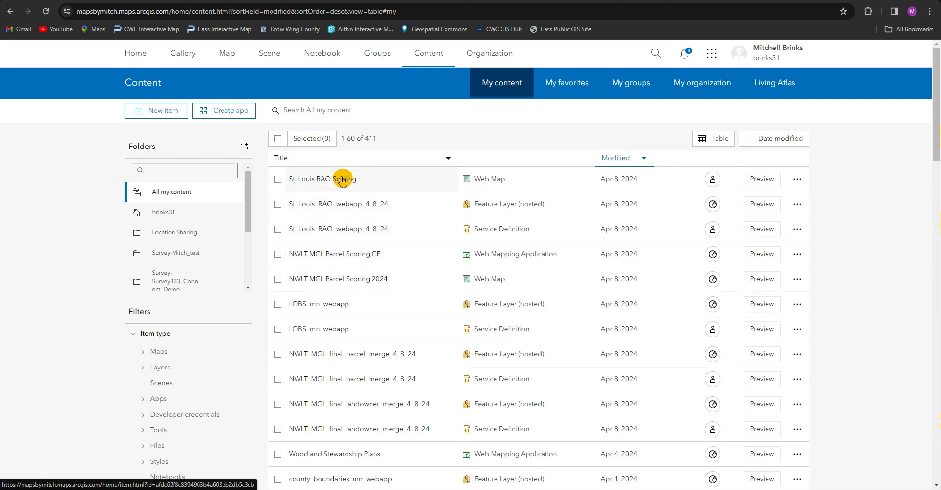
{"action": "left_click", "coordinate": [337, 180]}
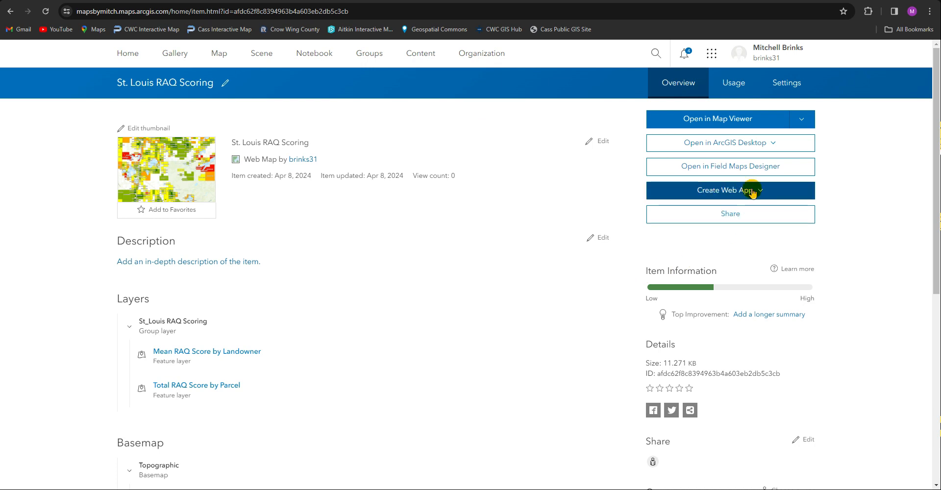
Create a Web AppBuilder app from the map titled St. Louis RAQ Scoring, reusing the title as its summary
{"action": "left_click", "coordinate": [755, 191]}
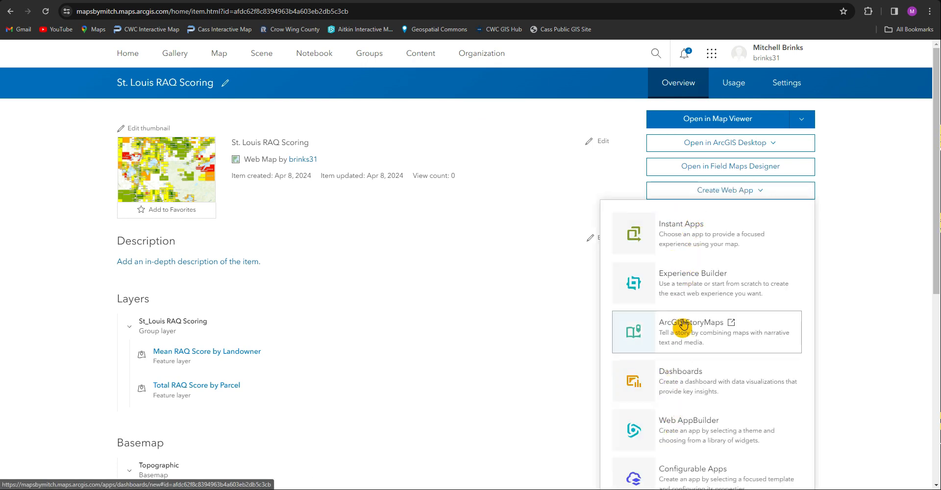
{"action": "left_click", "coordinate": [686, 422]}
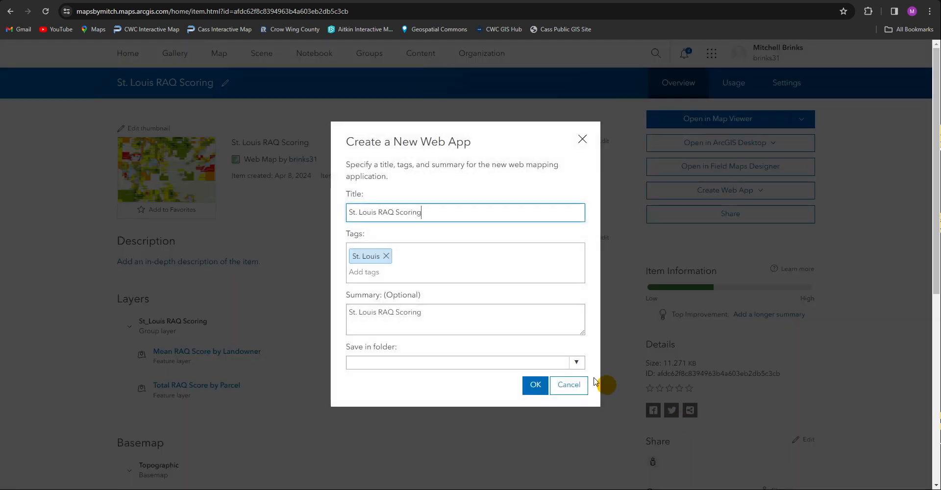
{"action": "triple_click", "coordinate": [446, 213]}
{"action": "key", "text": "ctrl+c"}
{"action": "left_click", "coordinate": [407, 319]}
{"action": "key", "text": "ctrl+v"}
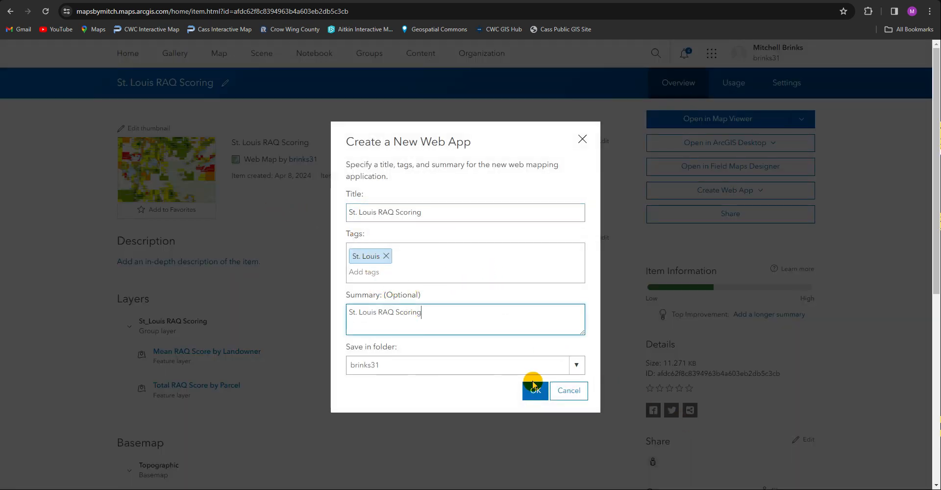
{"action": "left_click", "coordinate": [534, 389]}
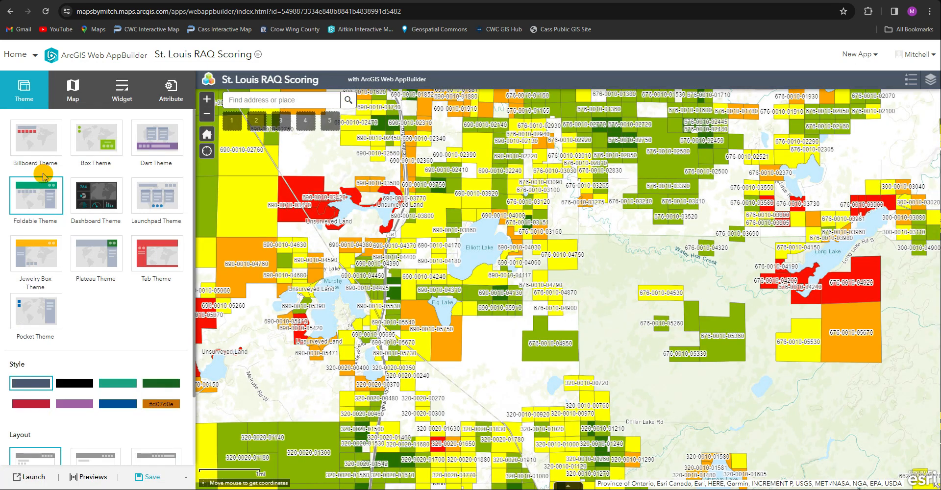
Try the Box, Dashboard and Launchpad themes for the app, and apply the Tab Theme
{"action": "left_click", "coordinate": [51, 141]}
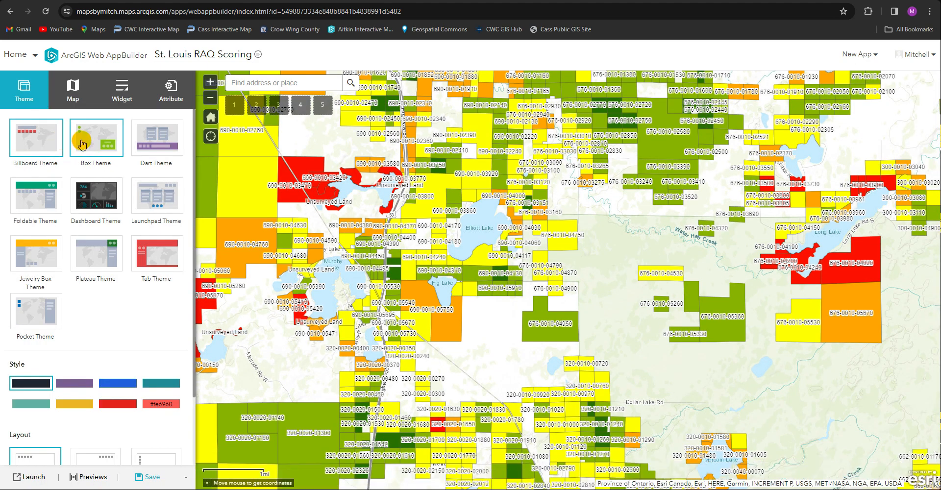
{"action": "left_click", "coordinate": [81, 142]}
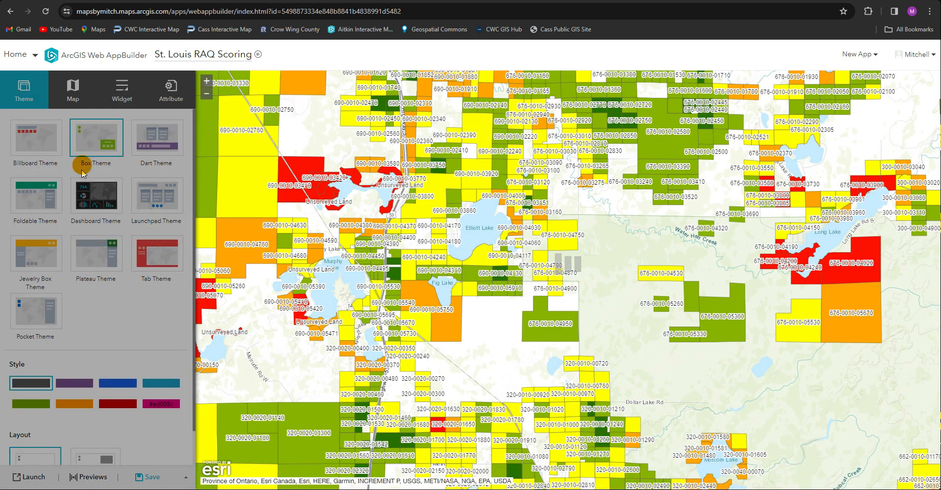
{"action": "left_click", "coordinate": [85, 206]}
{"action": "left_click", "coordinate": [157, 210]}
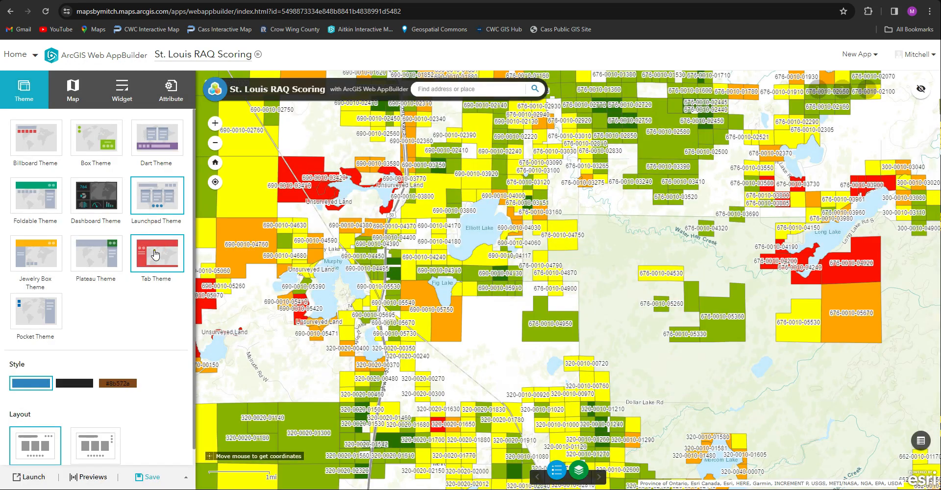
{"action": "left_click", "coordinate": [155, 253]}
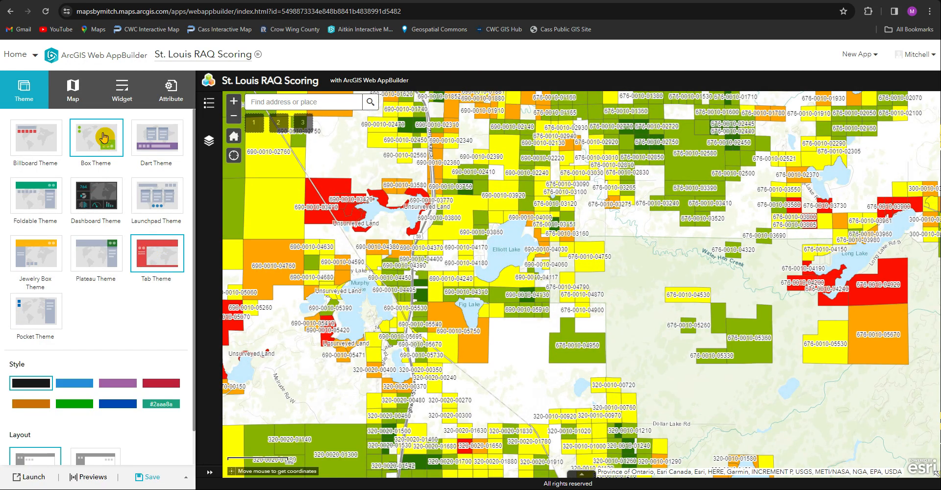
Set the app's initial extent to a zoomed-out map view covering most of the scored parcels
{"action": "left_click", "coordinate": [76, 92]}
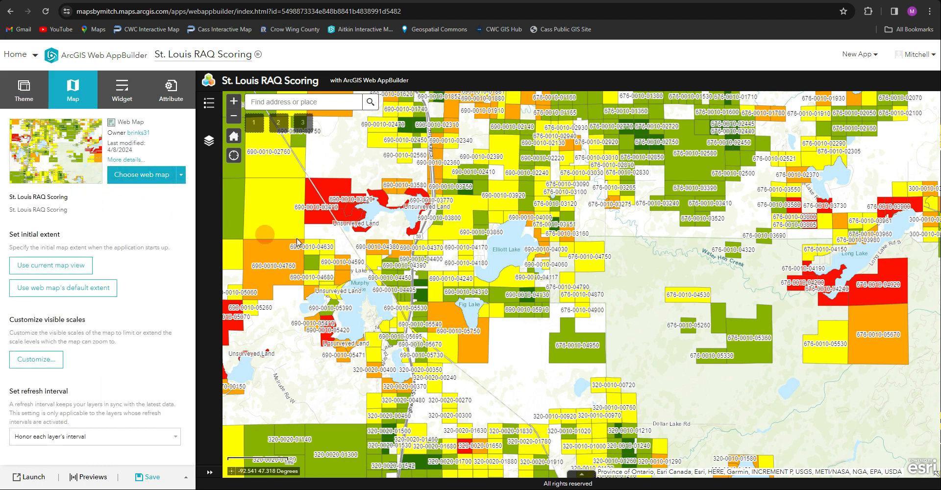
{"action": "scroll", "coordinate": [435, 256], "scroll_direction": "down", "scroll_amount": 3}
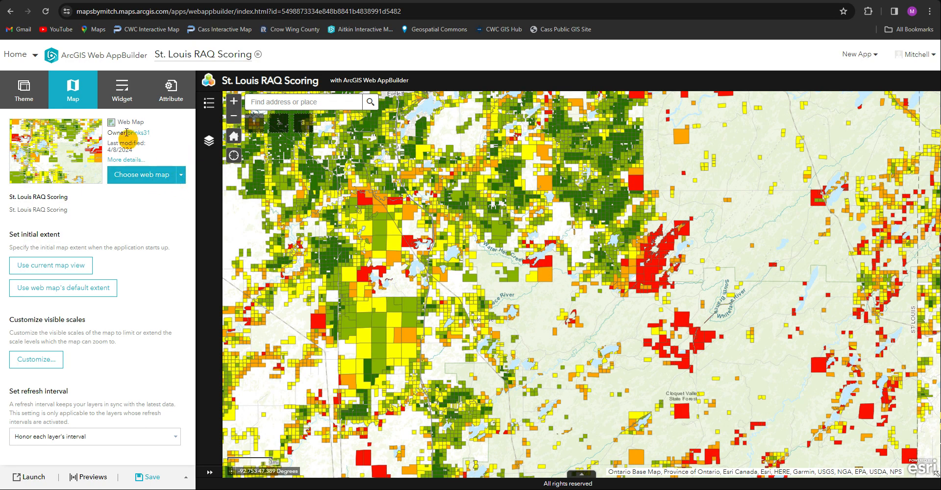
{"action": "left_click", "coordinate": [181, 178]}
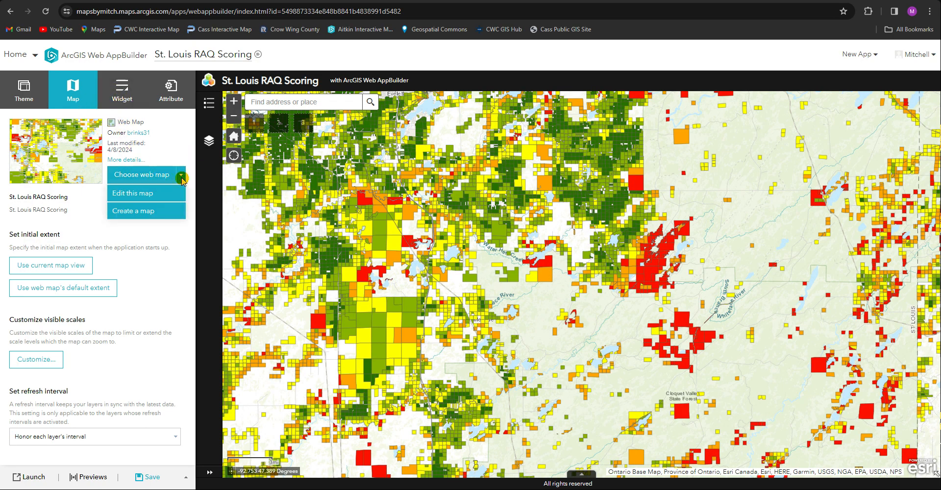
{"action": "left_click", "coordinate": [178, 152]}
{"action": "left_click", "coordinate": [66, 267]}
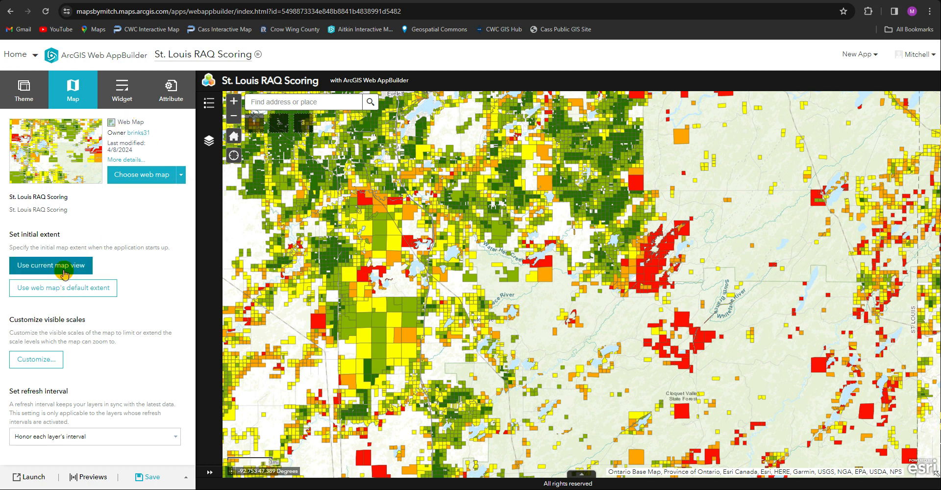
{"action": "scroll", "coordinate": [507, 273], "scroll_direction": "down", "scroll_amount": 1}
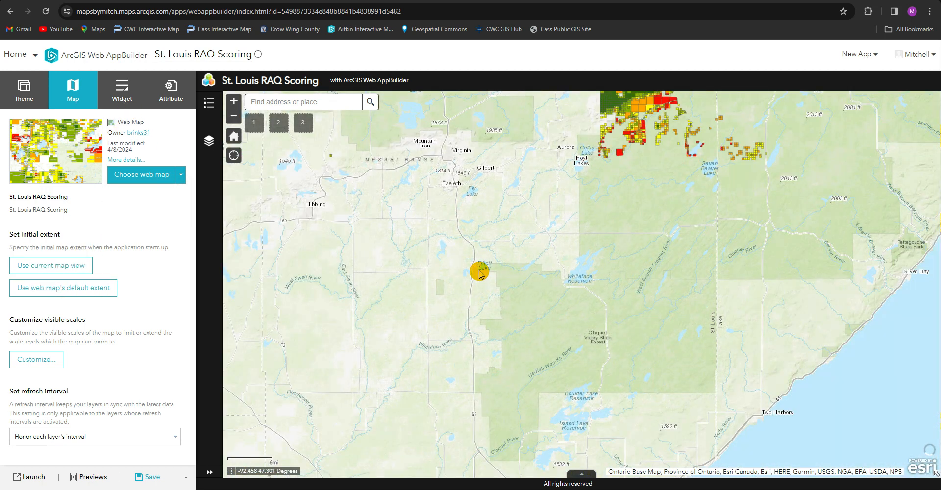
{"action": "left_click", "coordinate": [59, 269]}
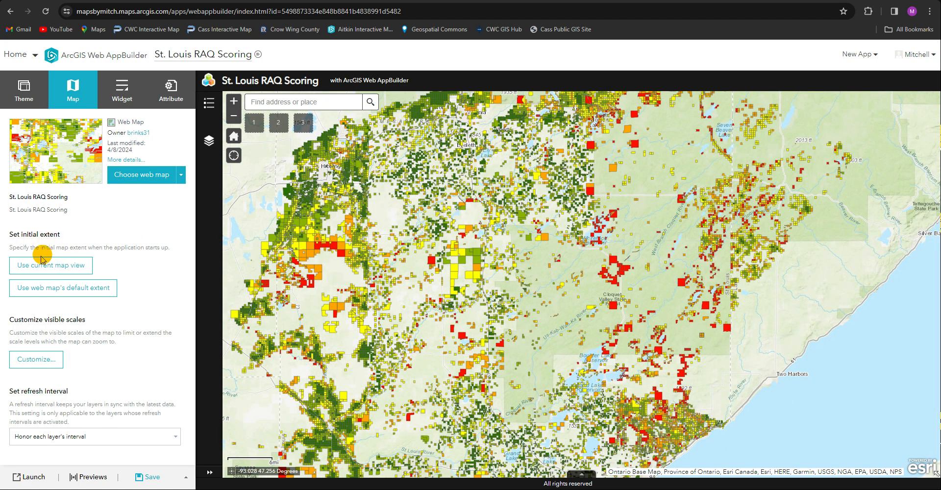
{"action": "left_click", "coordinate": [42, 259]}
Set the Legend widget in the sidebar controller to open automatically when the app starts
{"action": "left_click", "coordinate": [114, 100]}
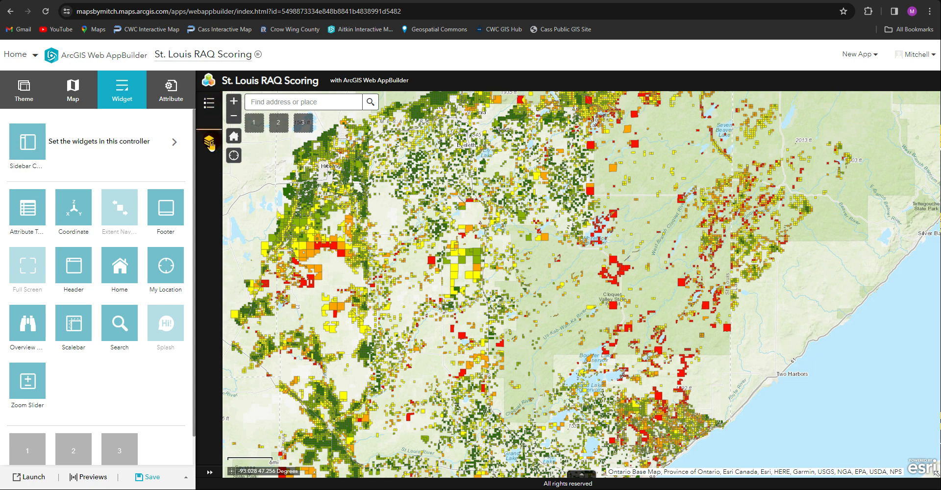
{"action": "left_click", "coordinate": [174, 142]}
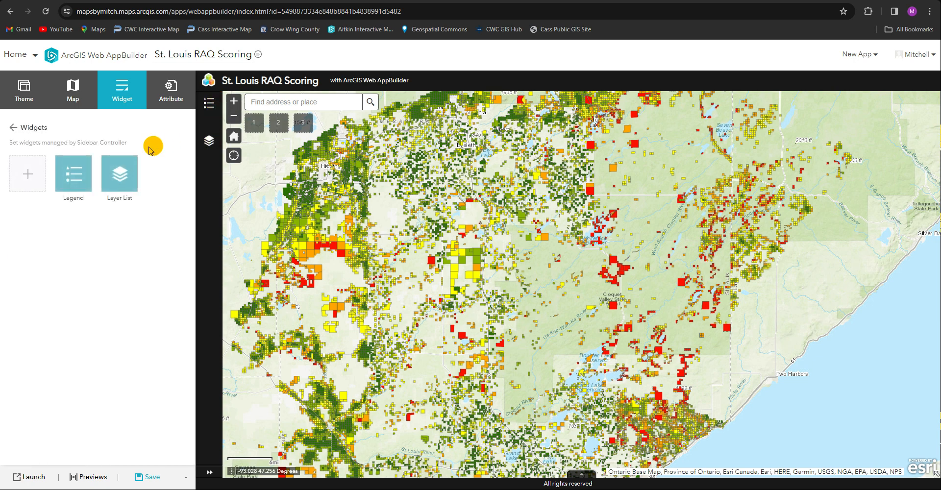
{"action": "left_click", "coordinate": [61, 188]}
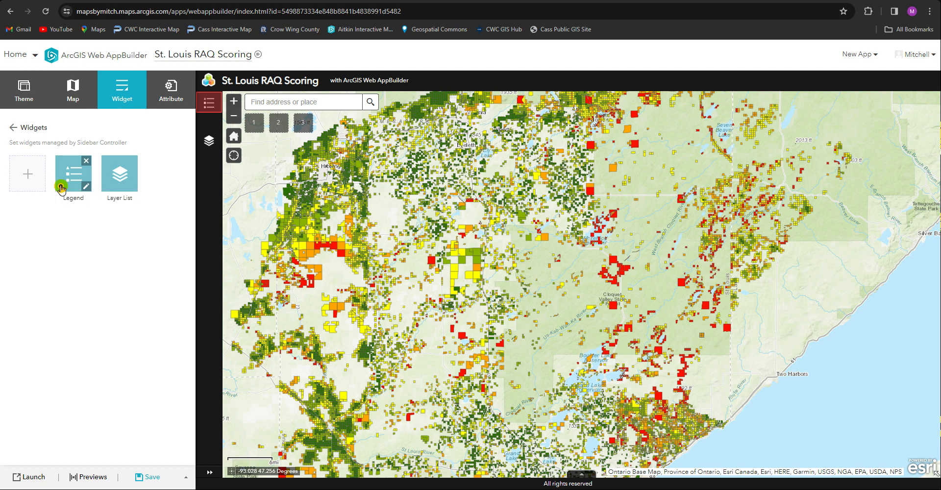
{"action": "left_click", "coordinate": [13, 128]}
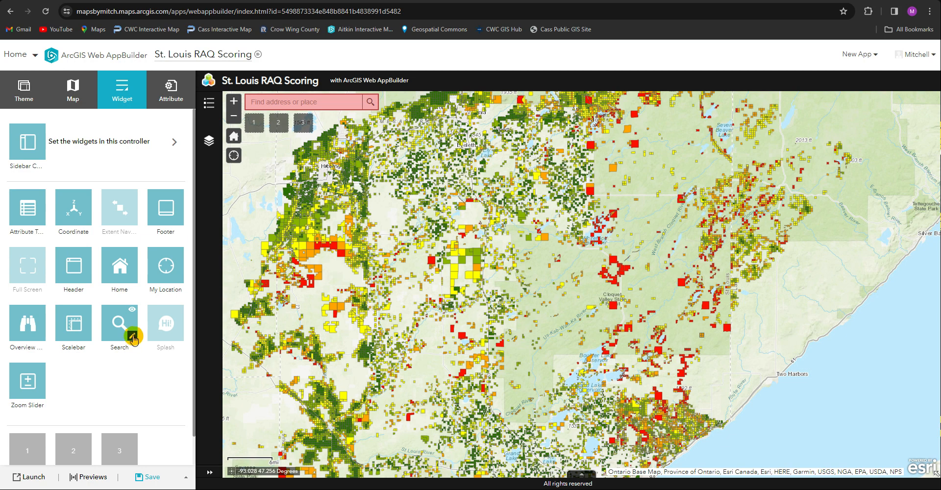
Replace the Search widget's Esri World Geocoder with the Total RAQ Score by Parcel layer, searchable by Parcel_ID, Name and Address
{"action": "left_click", "coordinate": [132, 336]}
{"action": "mouse_move", "coordinate": [344, 218]}
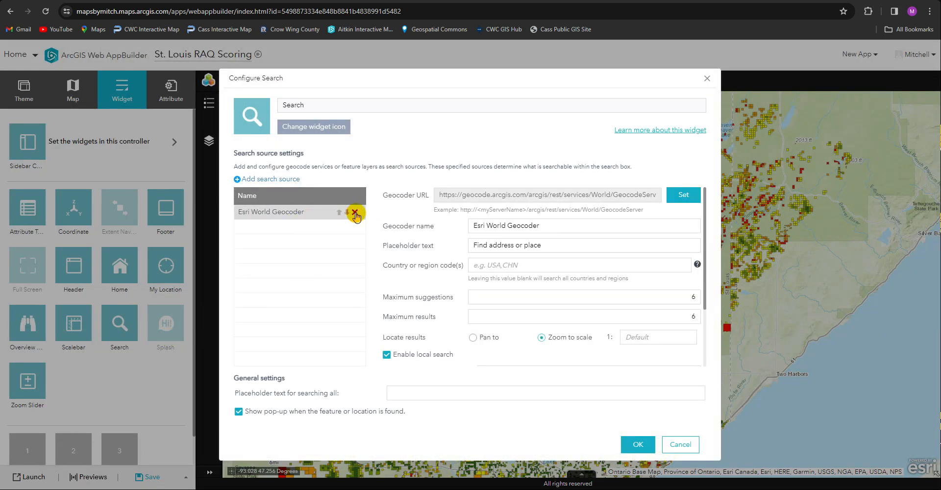
{"action": "left_click", "coordinate": [356, 213]}
{"action": "left_click", "coordinate": [271, 179]}
{"action": "left_click", "coordinate": [273, 186]}
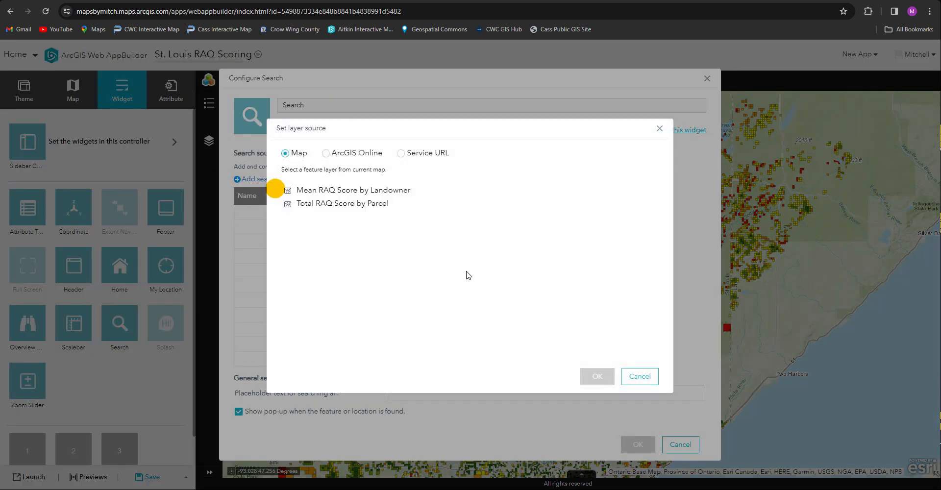
{"action": "left_click", "coordinate": [359, 204]}
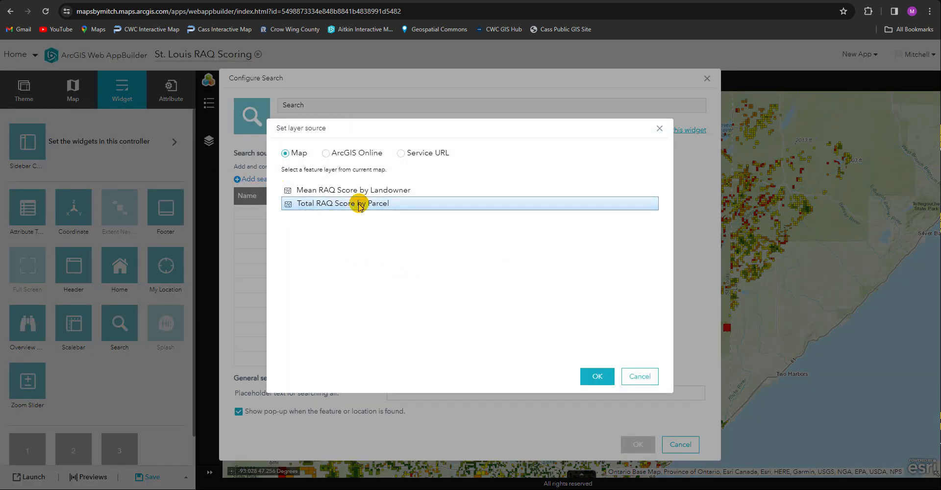
{"action": "left_click", "coordinate": [597, 376]}
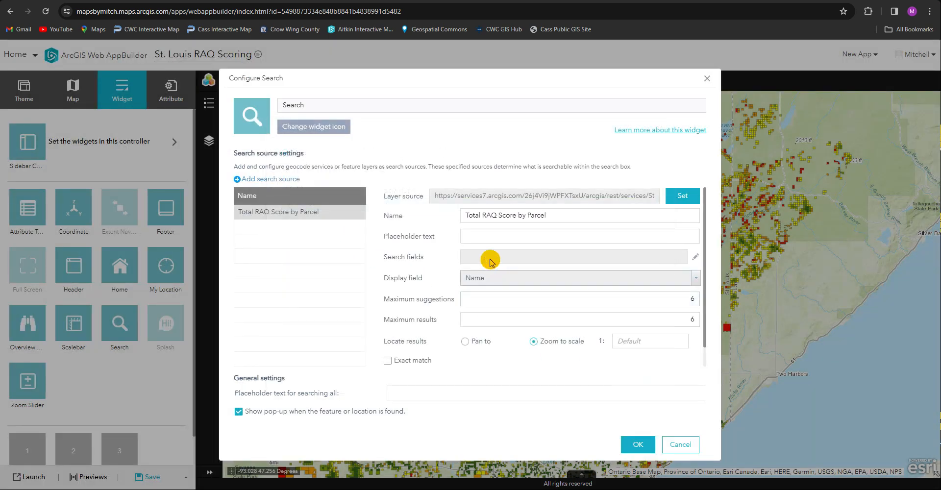
{"action": "left_click", "coordinate": [697, 258]}
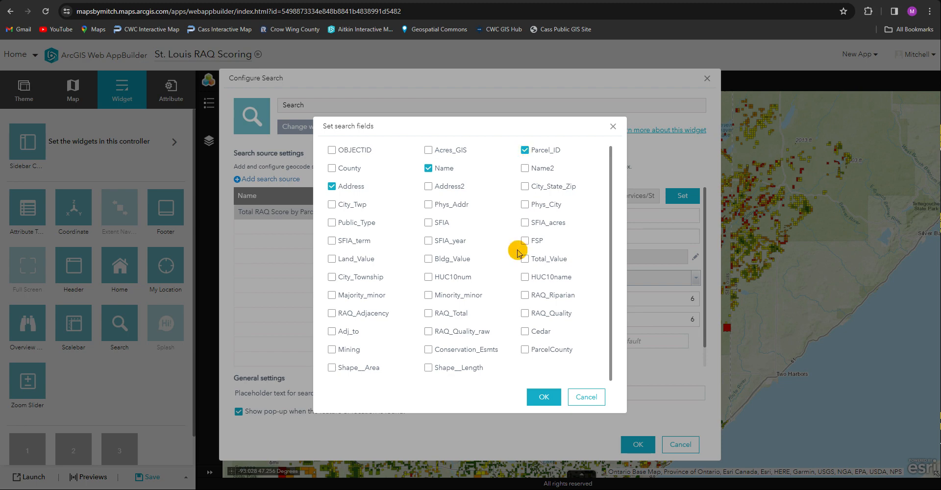
{"action": "left_click", "coordinate": [544, 395]}
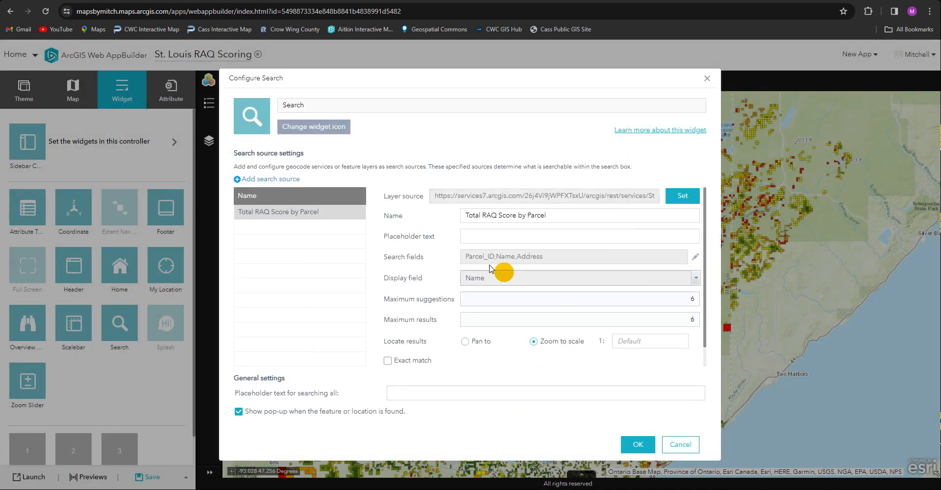
Add the Mean RAQ Score by Landowner layer as a search source with Name and Address as search fields, and apply the Search configuration
{"action": "left_click", "coordinate": [255, 179]}
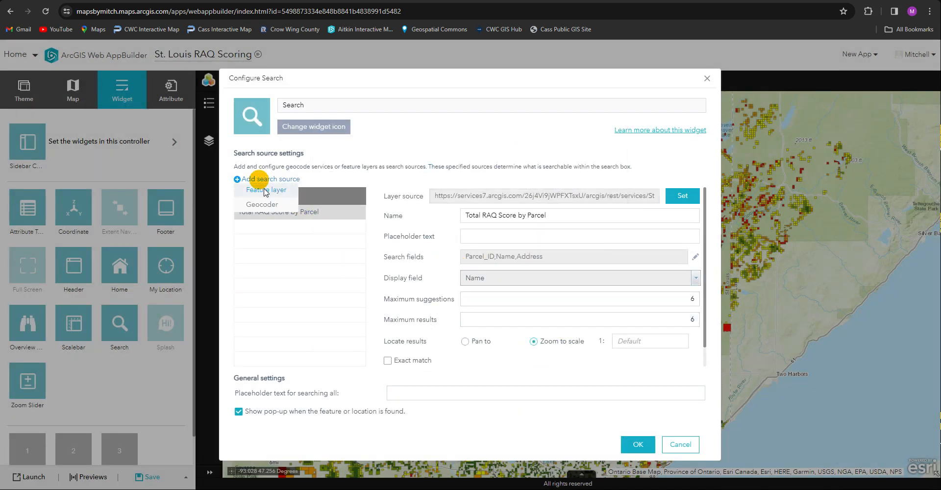
{"action": "left_click", "coordinate": [260, 205]}
{"action": "left_click", "coordinate": [356, 191]}
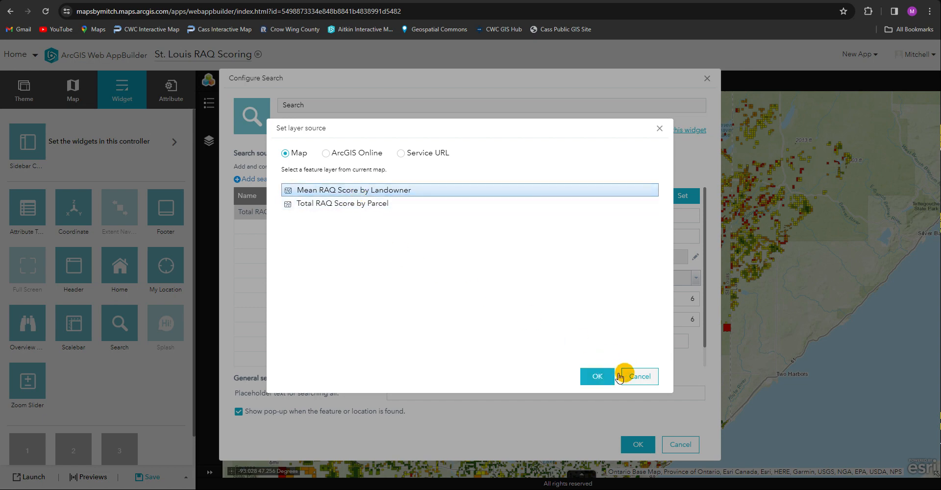
{"action": "left_click", "coordinate": [597, 377]}
{"action": "left_click", "coordinate": [695, 257]}
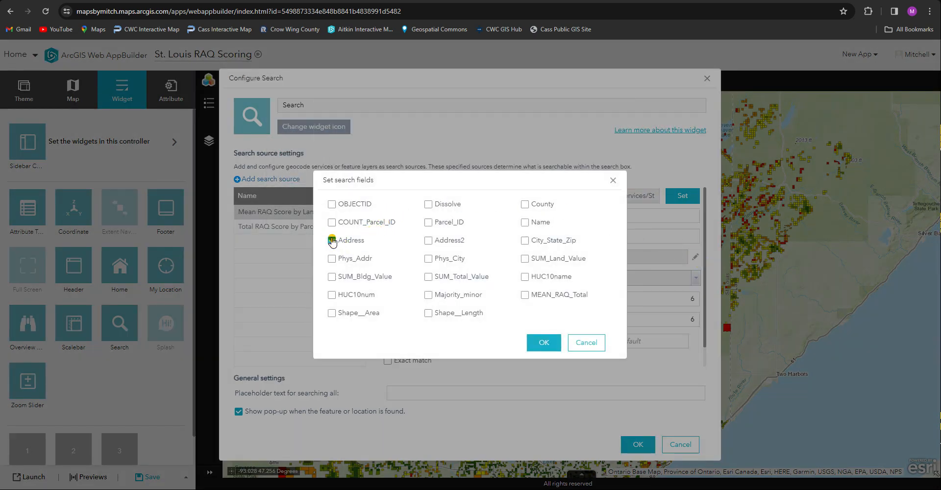
{"action": "left_click", "coordinate": [332, 240]}
{"action": "left_click", "coordinate": [542, 343]}
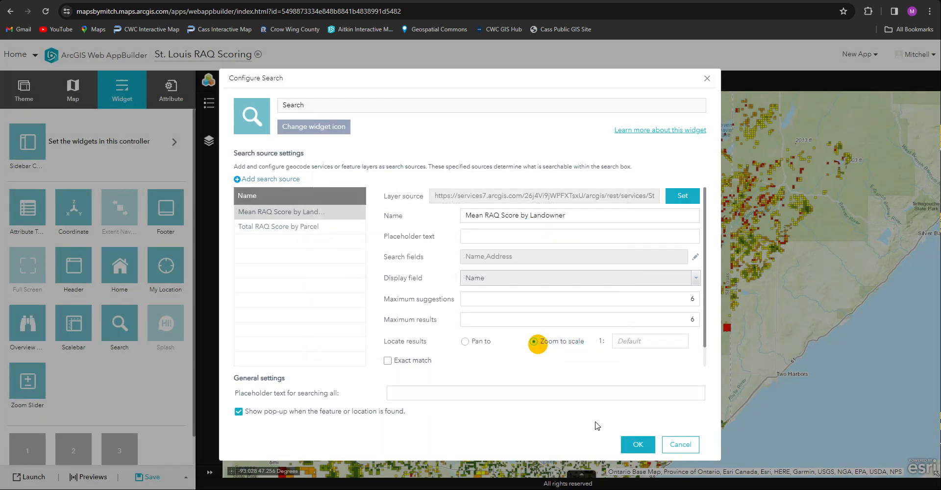
{"action": "left_click", "coordinate": [638, 444]}
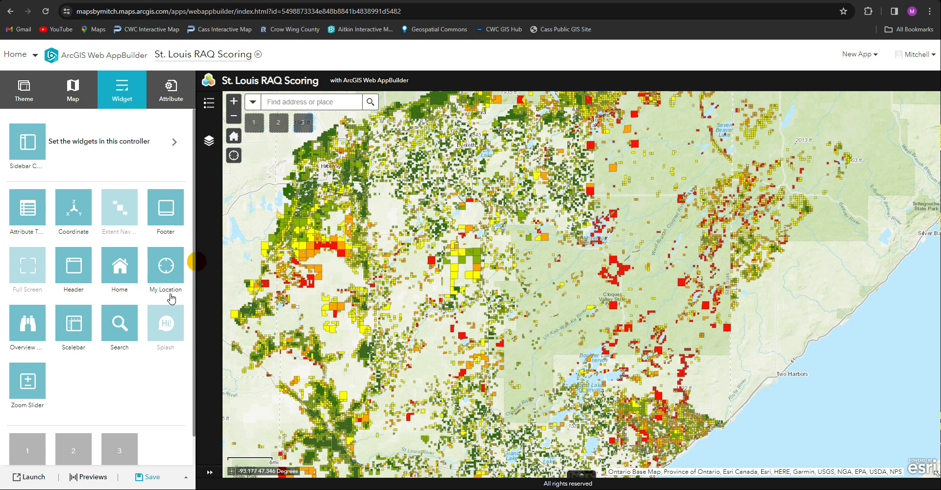
Add a Basemap Gallery widget in the first empty widget placeholder, synchronized with the organization's basemap gallery
{"action": "scroll", "coordinate": [125, 357], "scroll_direction": "down", "scroll_amount": 1}
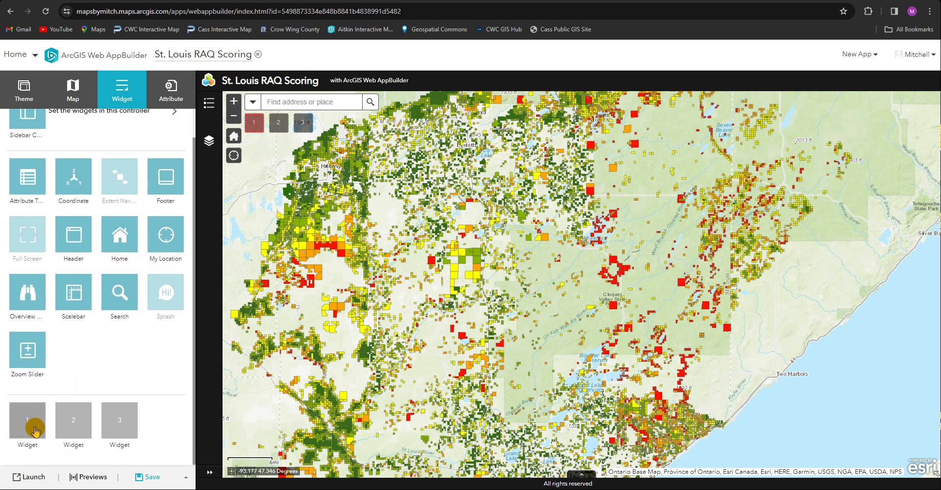
{"action": "left_click", "coordinate": [33, 430]}
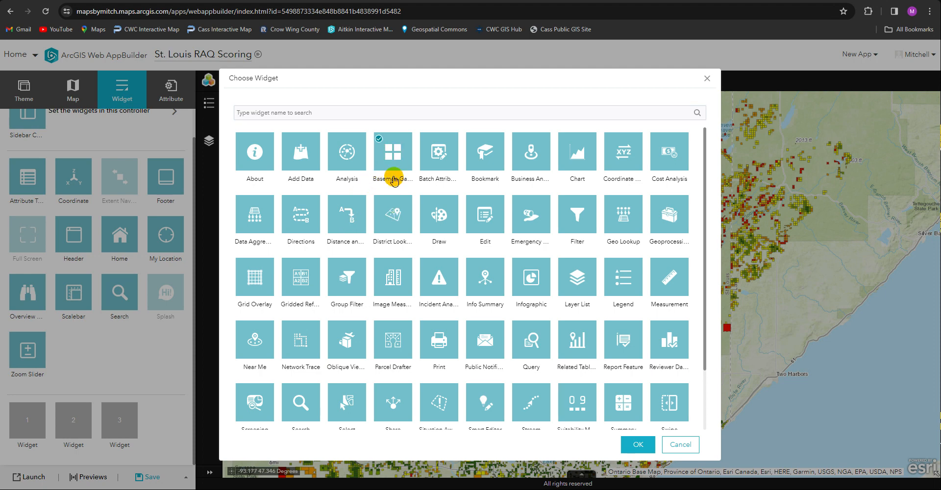
{"action": "left_click", "coordinate": [639, 445]}
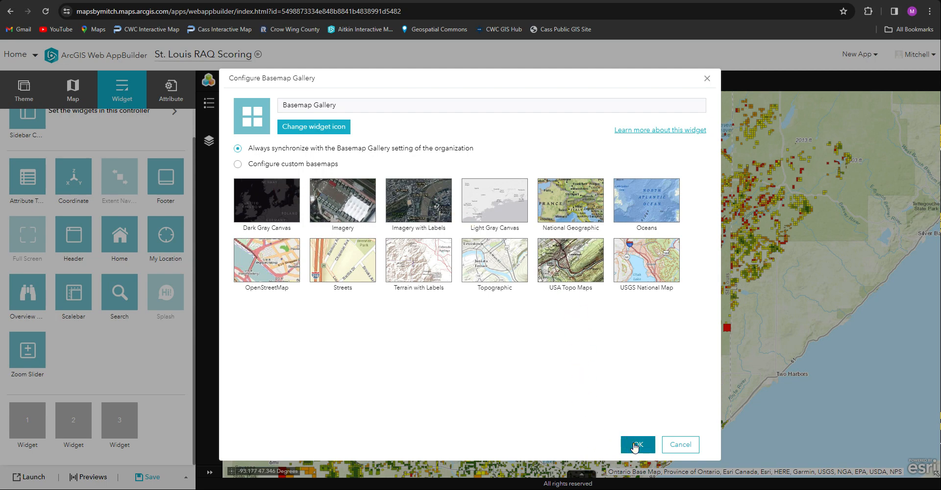
{"action": "left_click", "coordinate": [636, 444]}
Add a Filter widget in the next empty placeholder and create a new filter on the Total RAQ Score by Parcel layer
{"action": "left_click", "coordinate": [83, 420]}
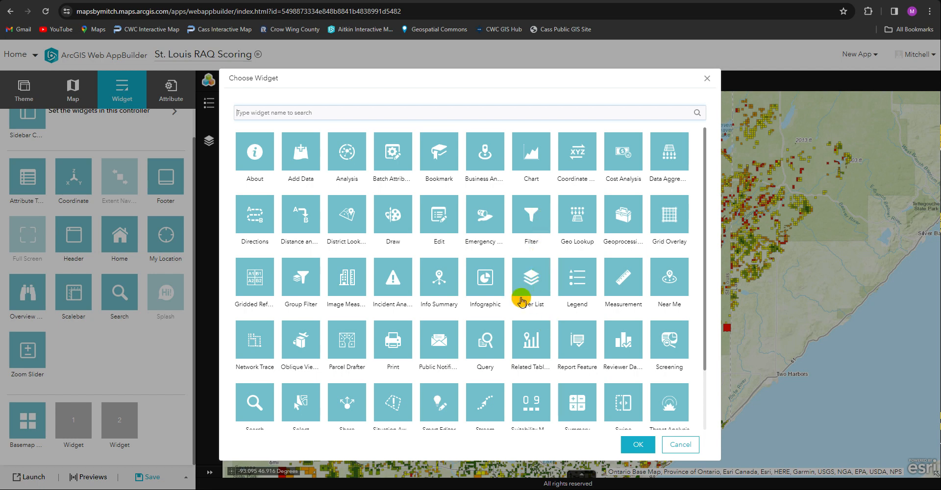
{"action": "scroll", "coordinate": [463, 362], "scroll_direction": "down", "scroll_amount": 3}
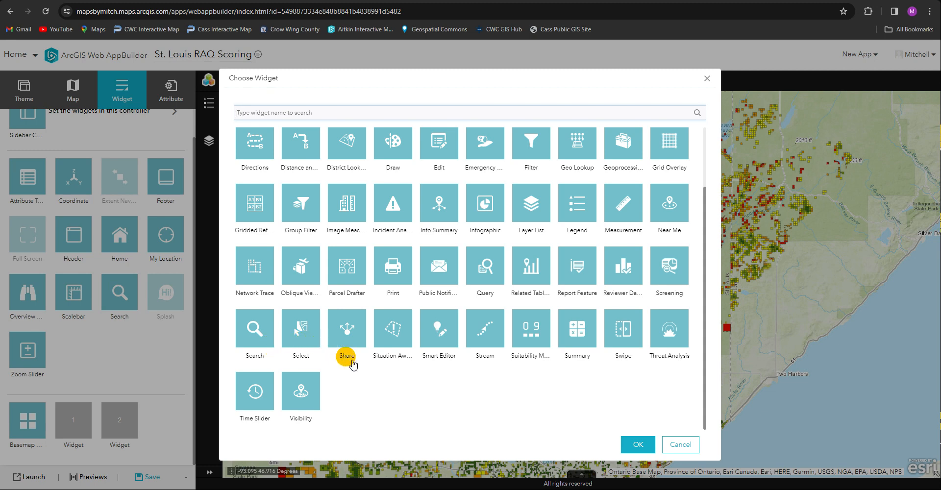
{"action": "left_click", "coordinate": [501, 282]}
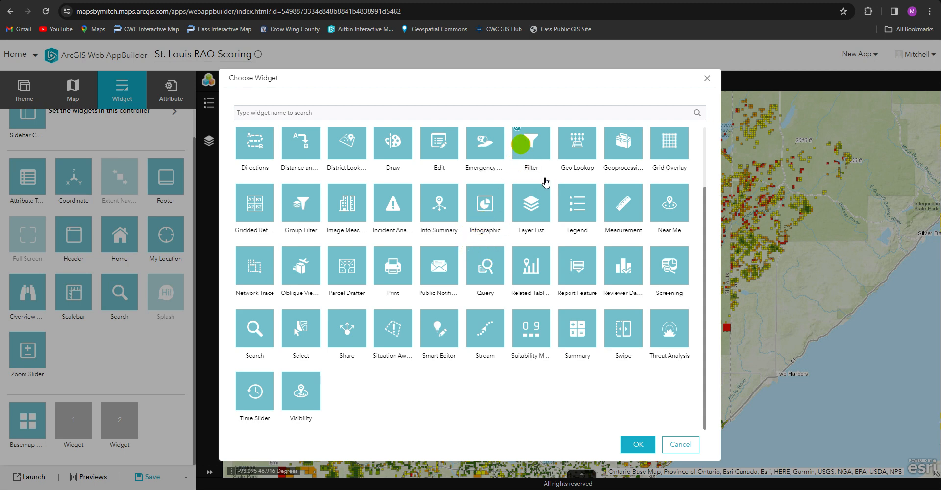
{"action": "left_click", "coordinate": [637, 444]}
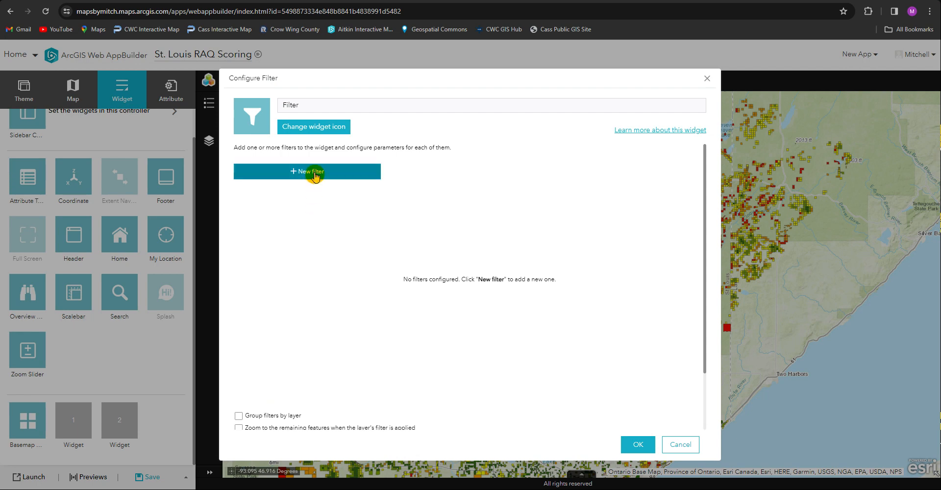
{"action": "left_click", "coordinate": [315, 176]}
{"action": "left_click", "coordinate": [492, 207]}
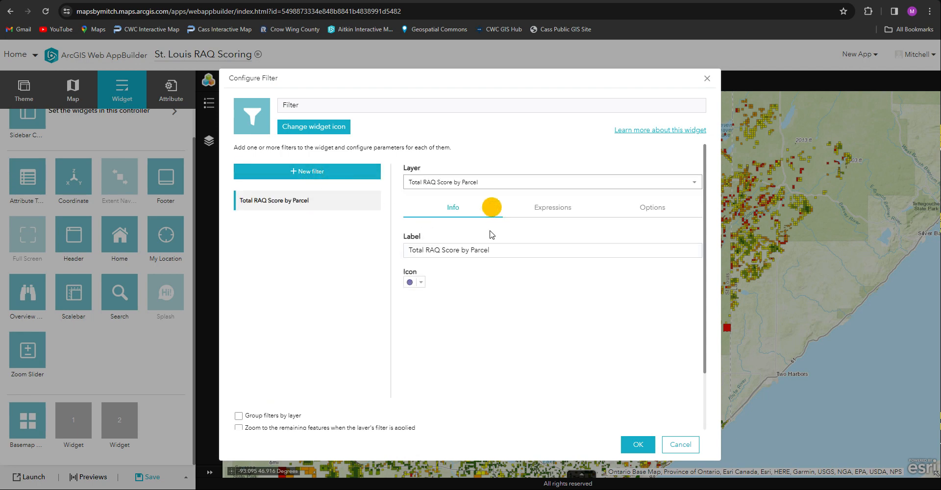
Add a filter expression for Acres_GIS is greater than, with the value asked from the app user
{"action": "left_click", "coordinate": [540, 207]}
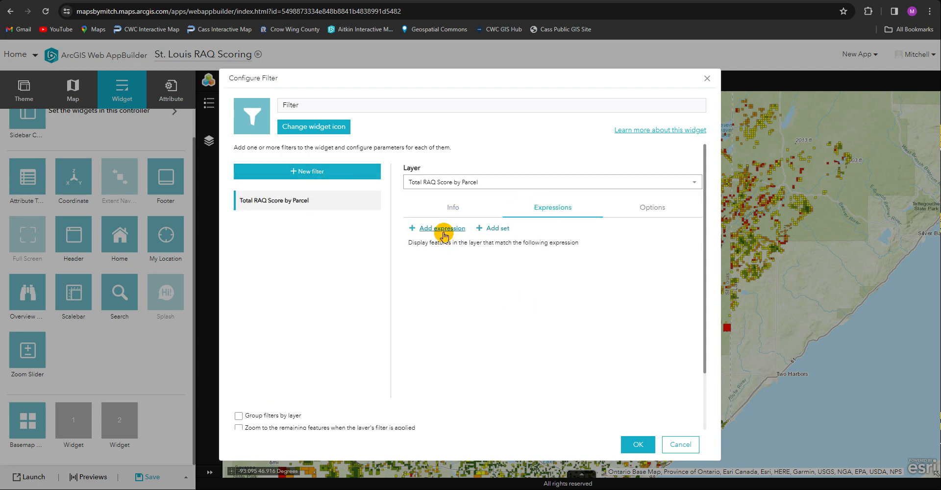
{"action": "left_click", "coordinate": [443, 231]}
{"action": "left_click", "coordinate": [484, 264]}
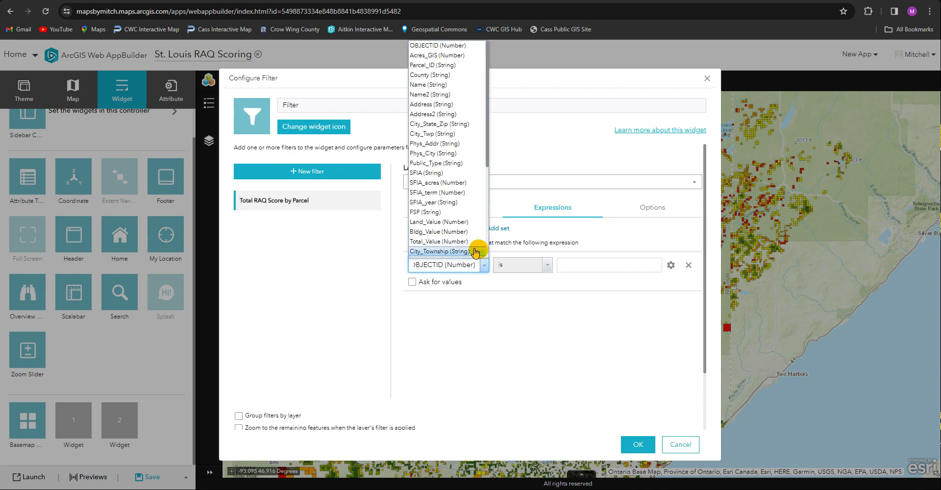
{"action": "left_click", "coordinate": [453, 55]}
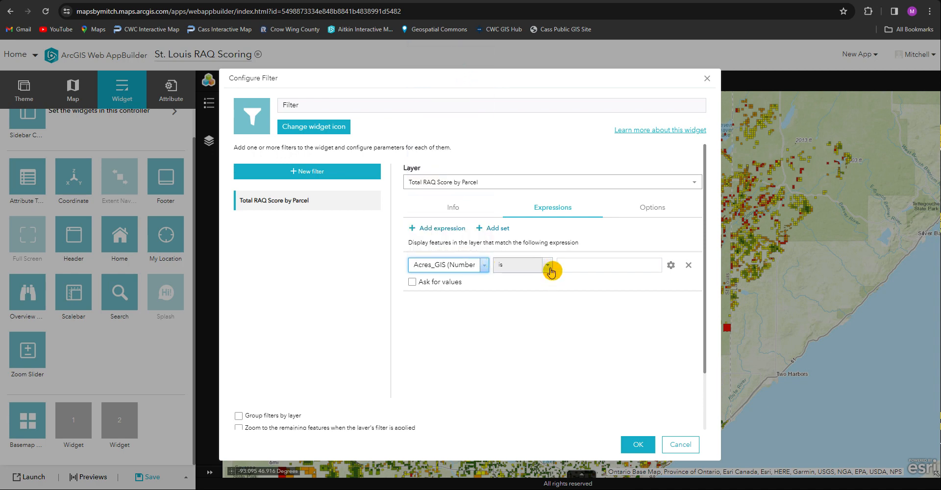
{"action": "left_click", "coordinate": [549, 267]}
{"action": "left_click", "coordinate": [518, 327]}
{"action": "left_click", "coordinate": [449, 282]}
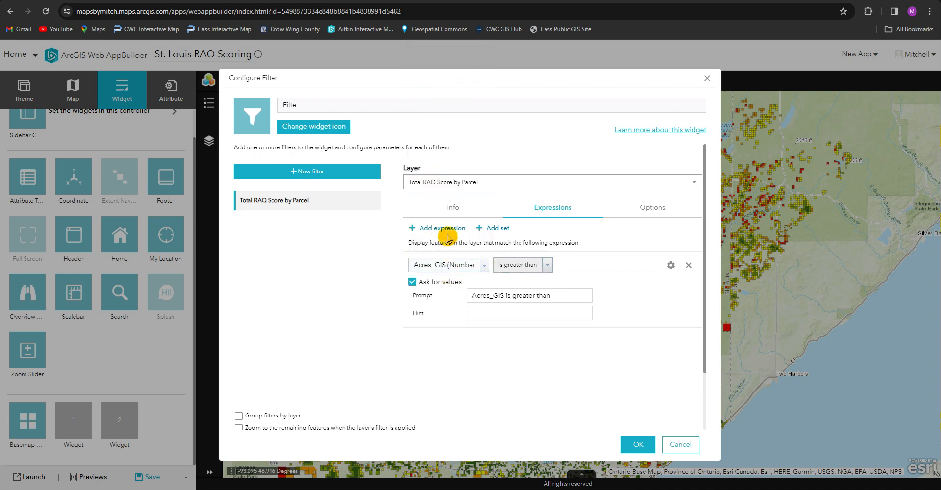
Add a second filter expression for RAQ_Total is any of, with the values asked from the app user
{"action": "left_click", "coordinate": [447, 231]}
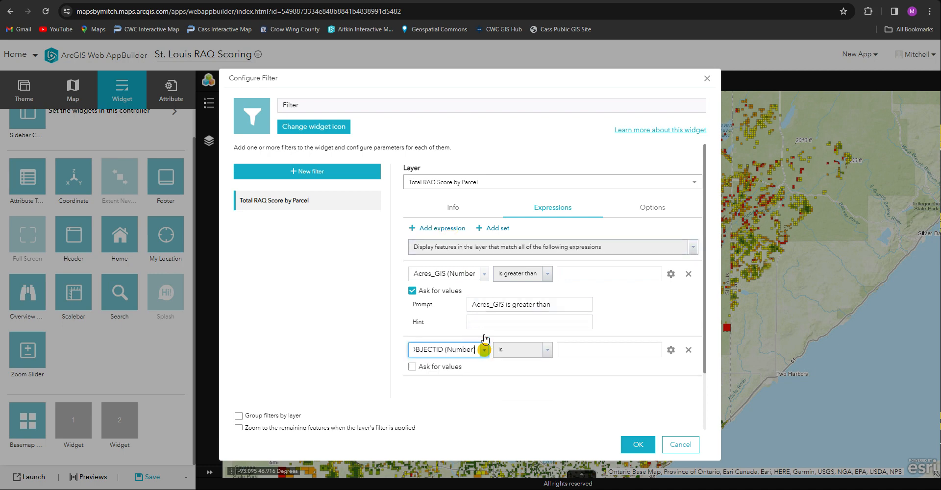
{"action": "left_click", "coordinate": [483, 349]}
{"action": "scroll", "coordinate": [464, 267], "scroll_direction": "down", "scroll_amount": 3}
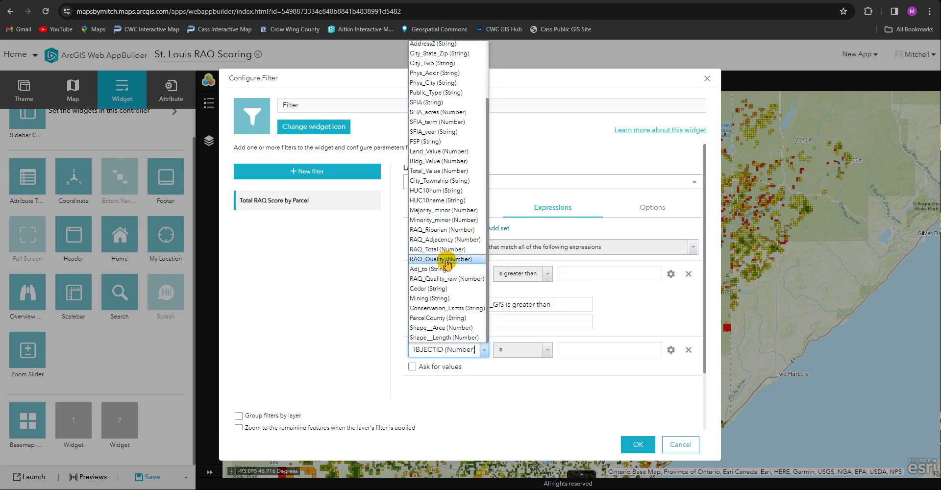
{"action": "left_click", "coordinate": [450, 251]}
{"action": "left_click", "coordinate": [547, 349]}
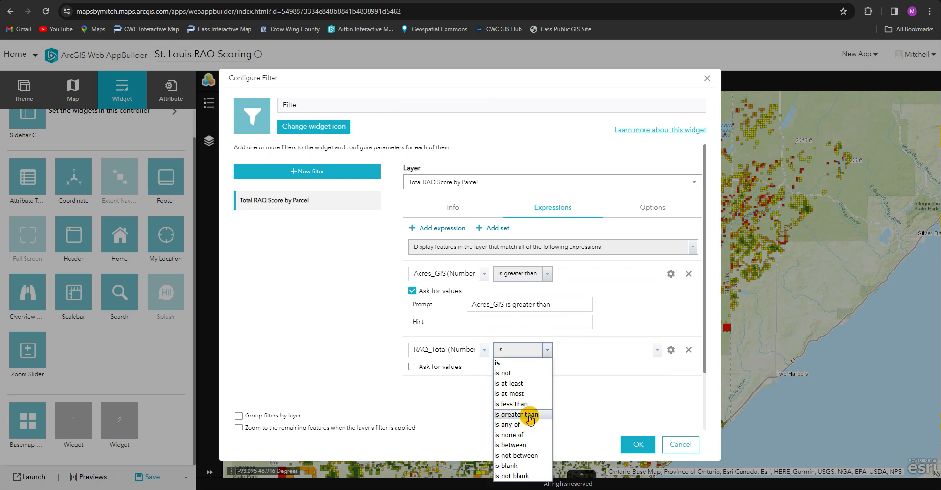
{"action": "left_click", "coordinate": [508, 425]}
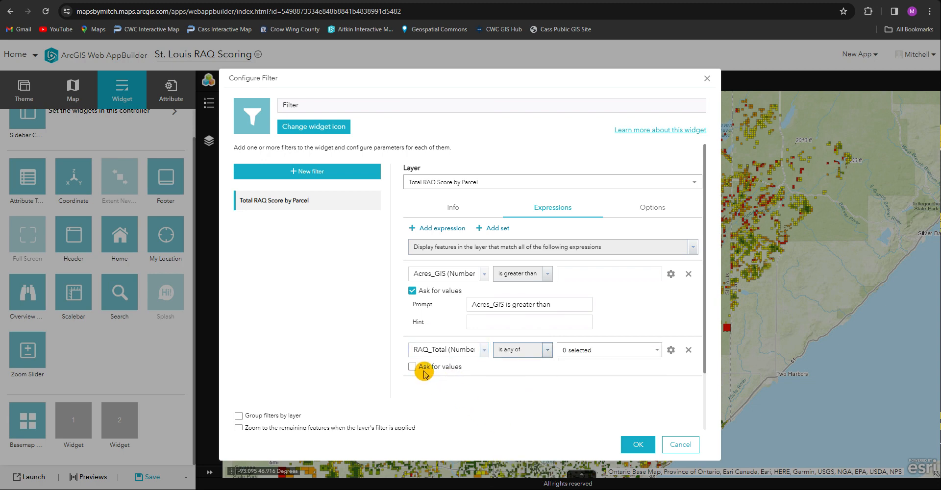
{"action": "left_click", "coordinate": [423, 367]}
{"action": "left_click", "coordinate": [476, 318]}
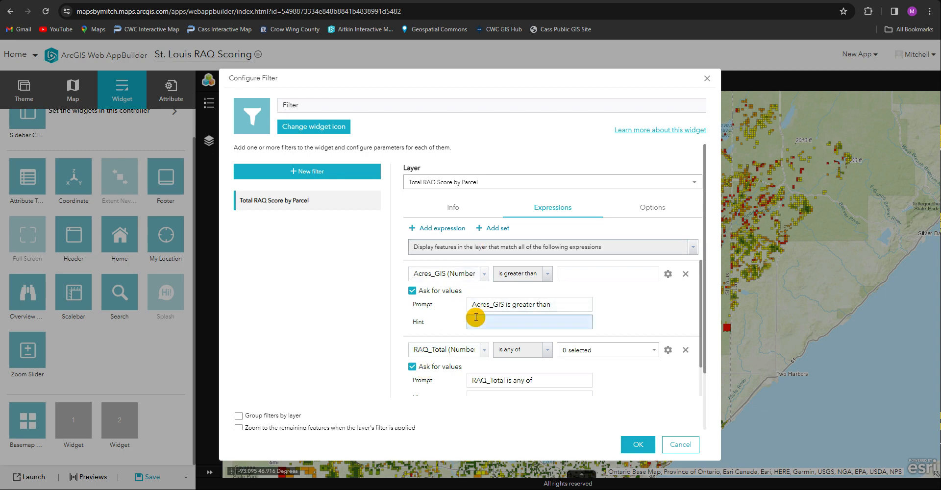
Add a third filter expression for HUC10name is any of, with the values asked from the app user, and accept the Filter widget configuration
{"action": "left_click", "coordinate": [452, 229]}
{"action": "left_click", "coordinate": [483, 369]}
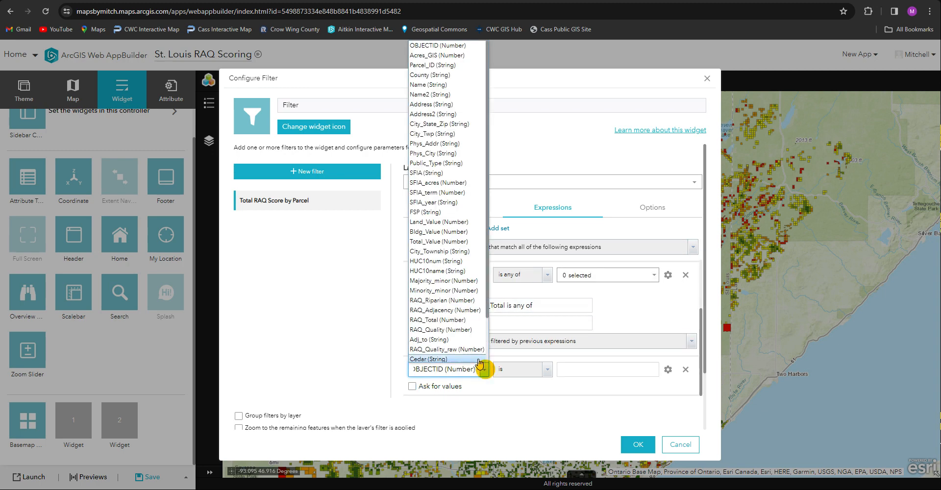
{"action": "left_click_drag", "start_coordinate": [487, 245], "coordinate": [487, 227]}
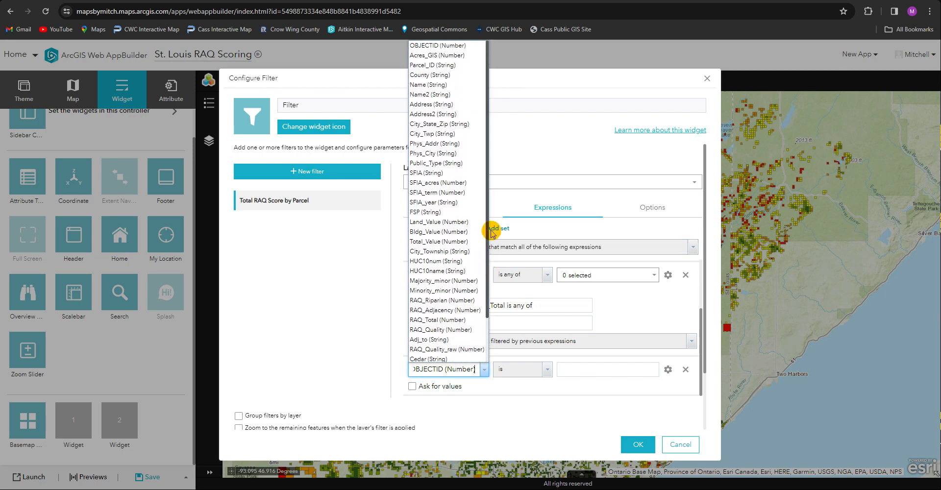
{"action": "left_click", "coordinate": [454, 272]}
{"action": "left_click", "coordinate": [544, 371]}
{"action": "left_click", "coordinate": [523, 443]}
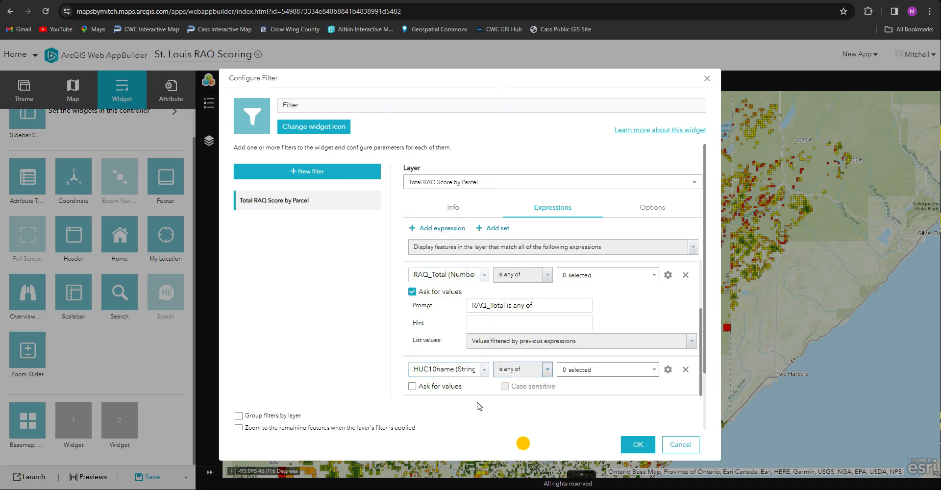
{"action": "left_click", "coordinate": [451, 387]}
{"action": "left_click", "coordinate": [635, 444]}
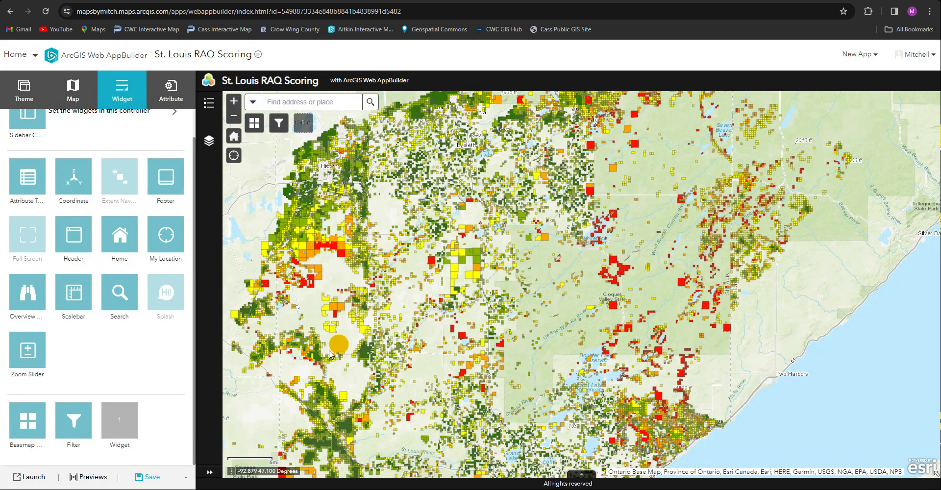
Examine the Filter widget in the app preview, including the list of priority choices under RAQ_Total, and close it
{"action": "left_click", "coordinate": [279, 123]}
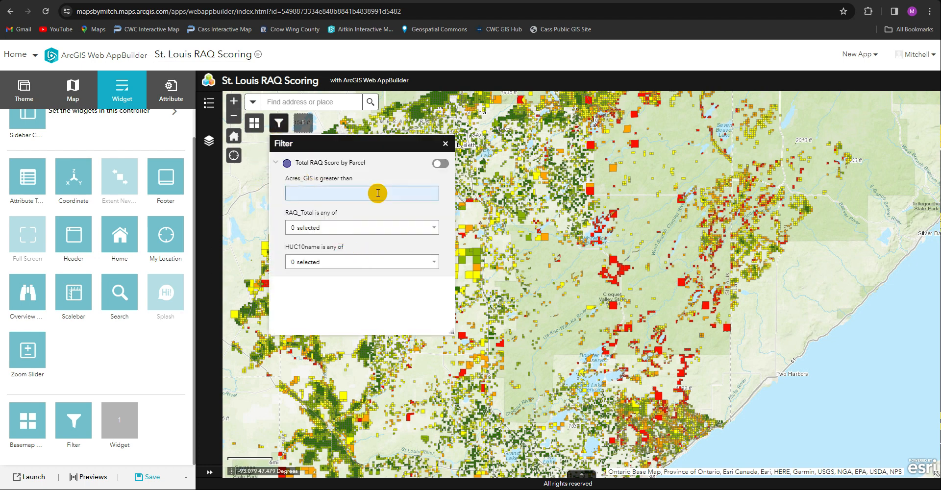
{"action": "left_click", "coordinate": [434, 228]}
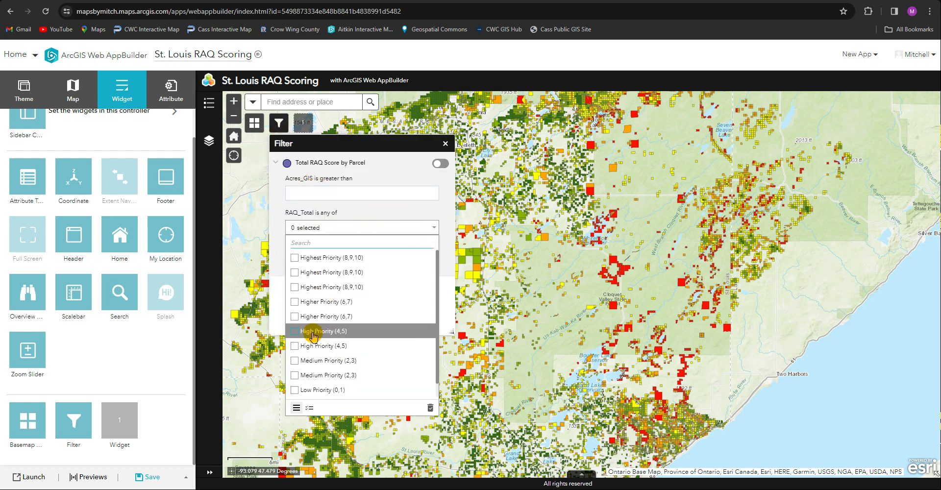
{"action": "scroll", "coordinate": [317, 337], "scroll_direction": "down", "scroll_amount": 1}
{"action": "left_click", "coordinate": [438, 206]}
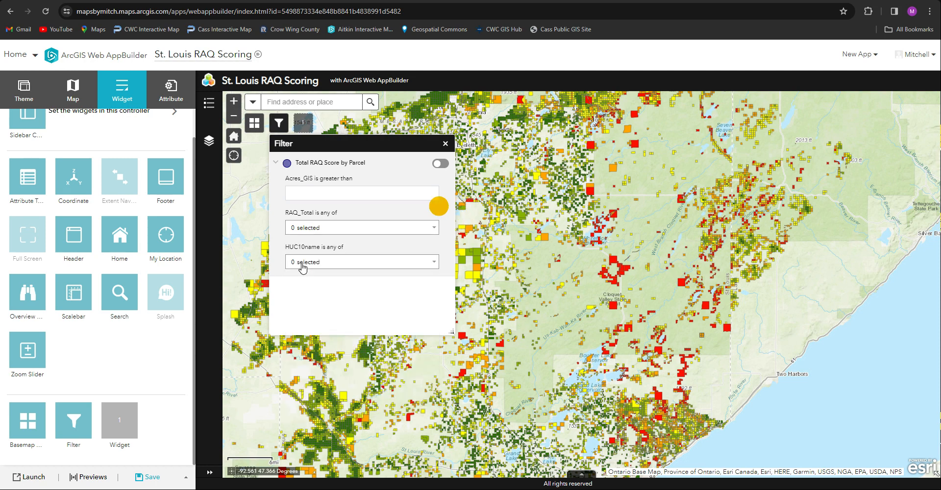
{"action": "left_click", "coordinate": [445, 143]}
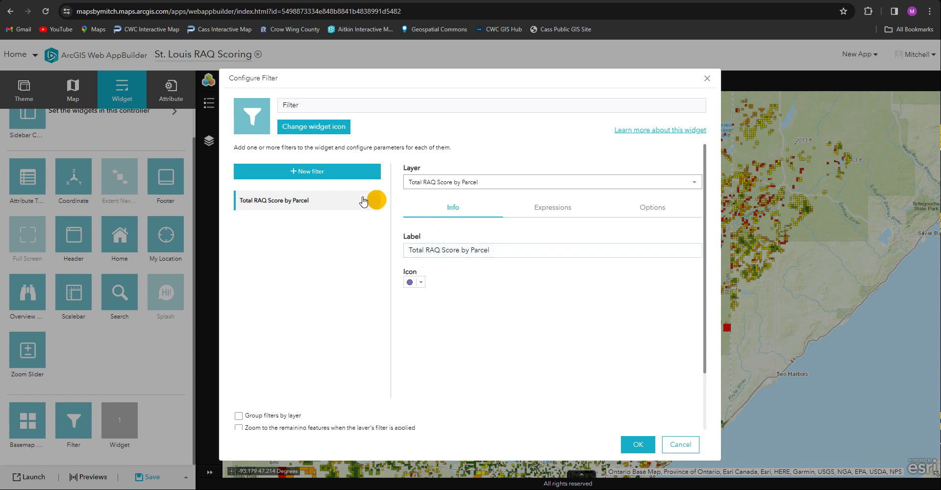
Create a second filter on the Mean RAQ Score by Landowner layer for MEAN_RAQ_Total is greater than, with the value asked from the app user
{"action": "left_click", "coordinate": [308, 173]}
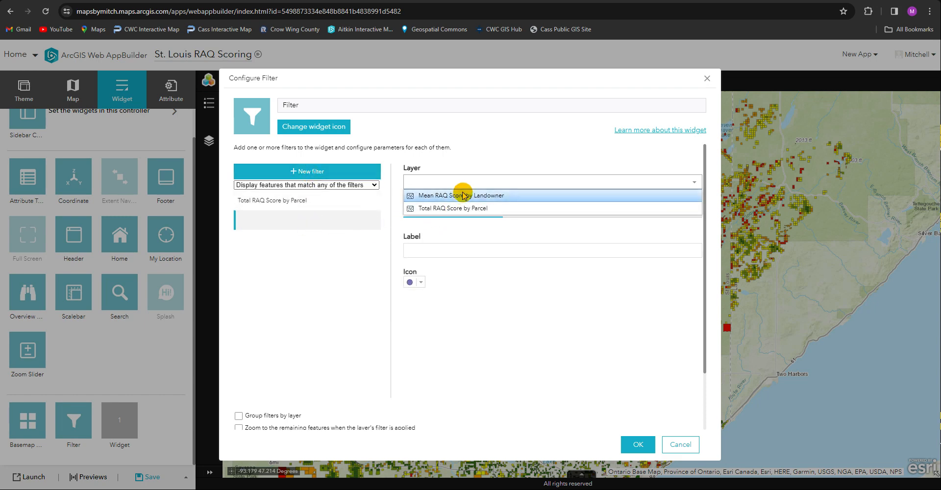
{"action": "left_click", "coordinate": [462, 191]}
{"action": "left_click", "coordinate": [562, 209]}
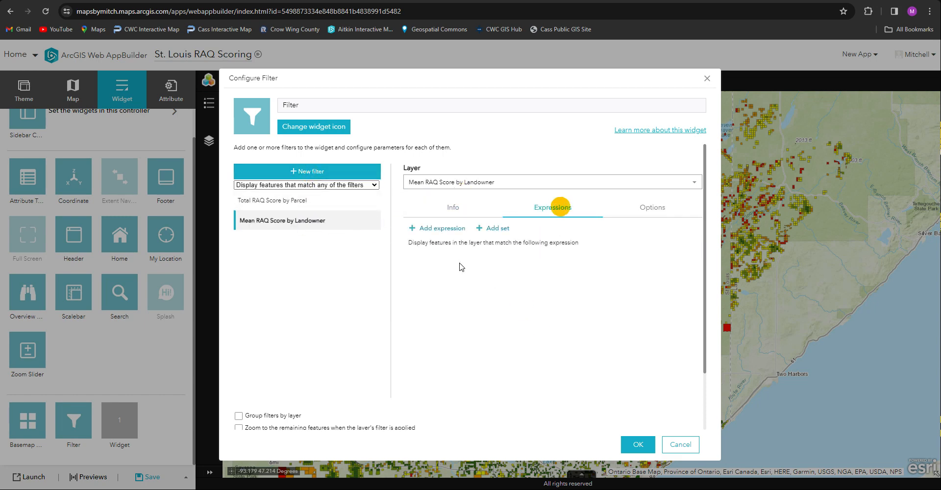
{"action": "left_click", "coordinate": [444, 229]}
{"action": "left_click", "coordinate": [485, 266]}
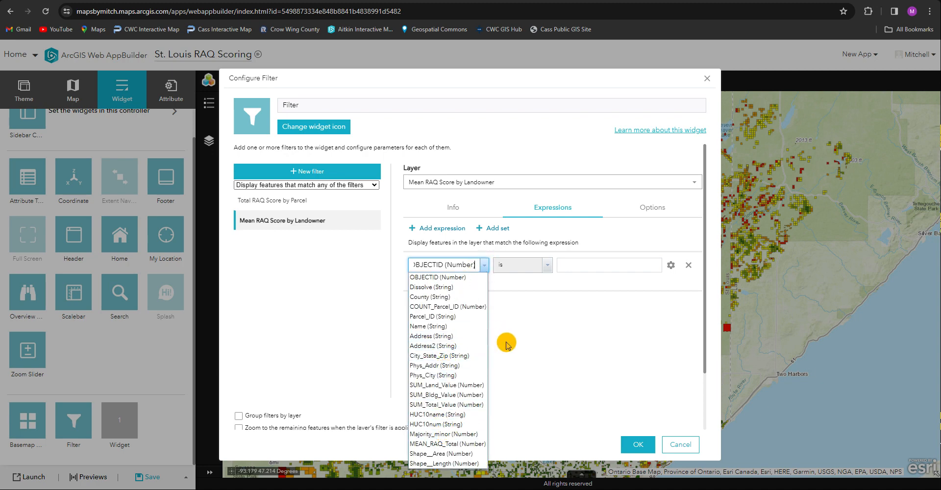
{"action": "left_click", "coordinate": [464, 446]}
{"action": "left_click", "coordinate": [545, 269]}
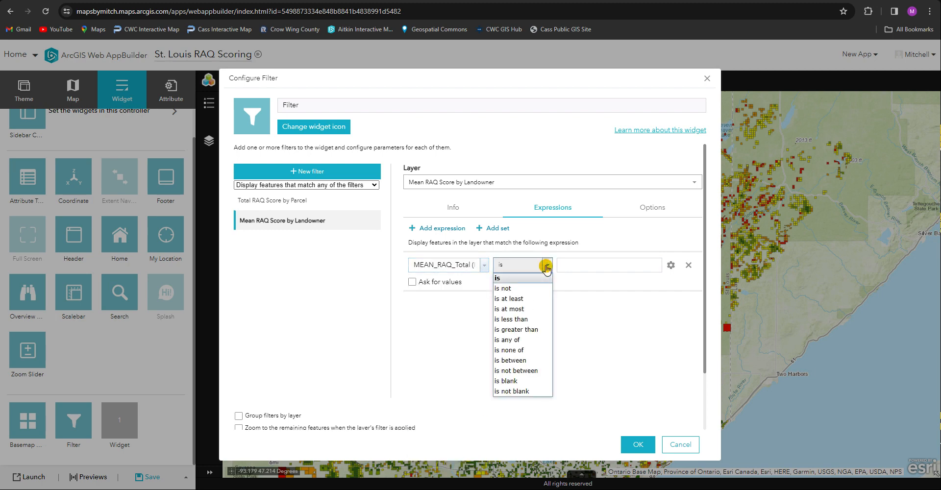
{"action": "left_click", "coordinate": [525, 329]}
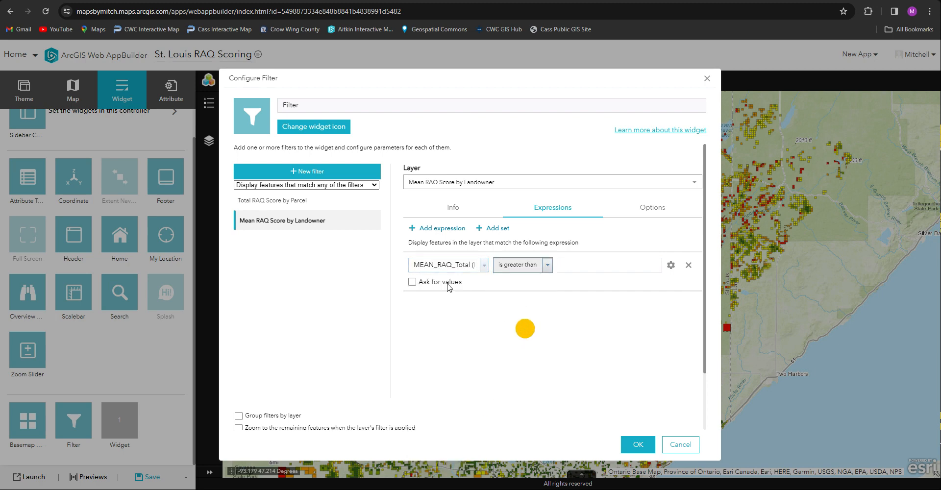
{"action": "left_click", "coordinate": [631, 443]}
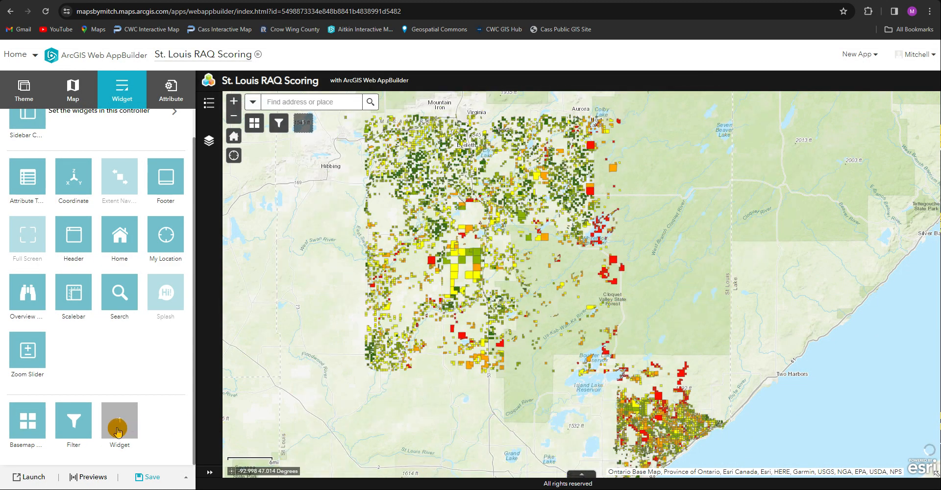
Add a Select widget in the last empty placeholder, accepting its default selection tools and both RAQ score layers
{"action": "left_click", "coordinate": [119, 427]}
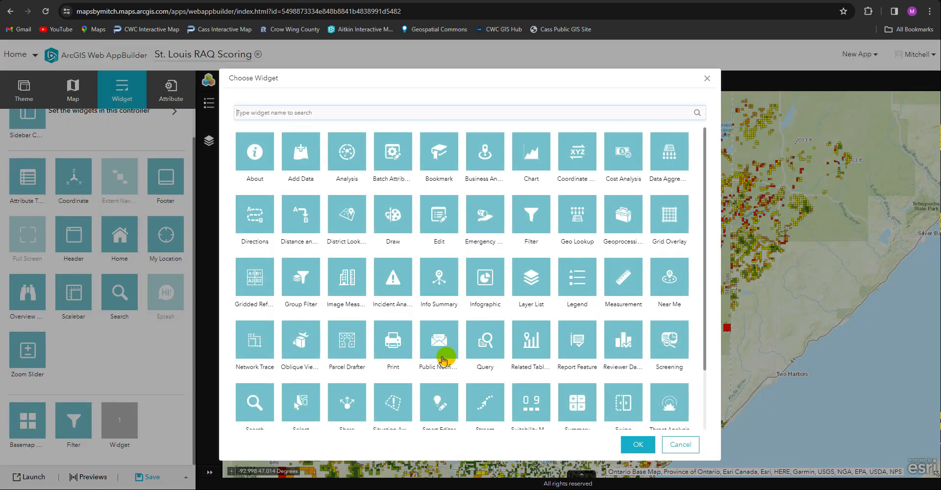
{"action": "scroll", "coordinate": [316, 390], "scroll_direction": "down", "scroll_amount": 2}
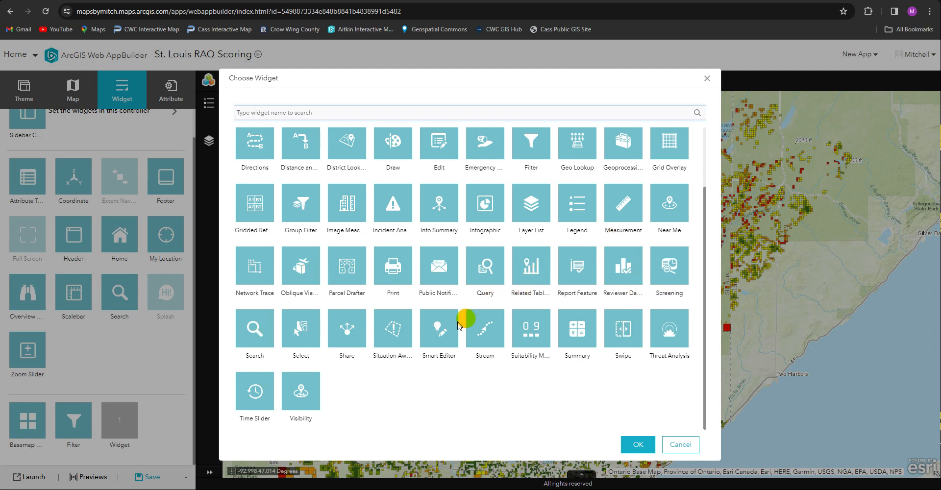
{"action": "left_click", "coordinate": [285, 326]}
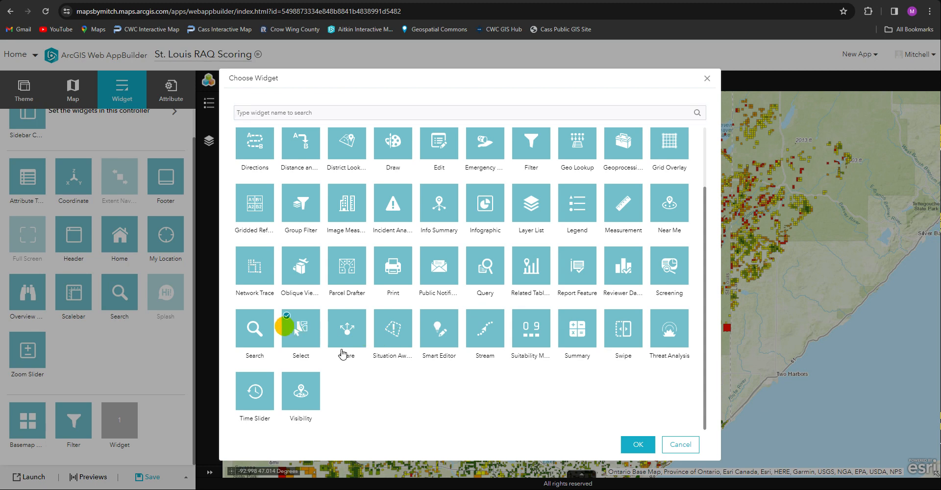
{"action": "left_click", "coordinate": [637, 444]}
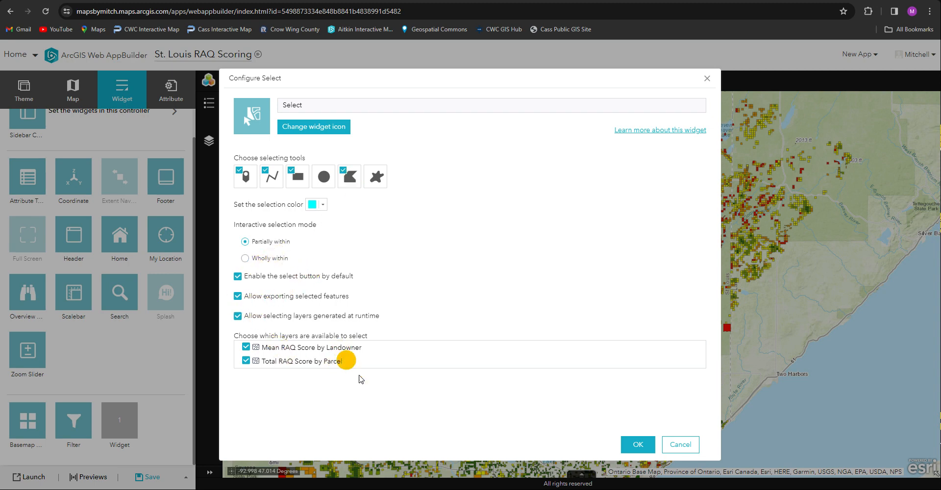
{"action": "left_click", "coordinate": [633, 444]}
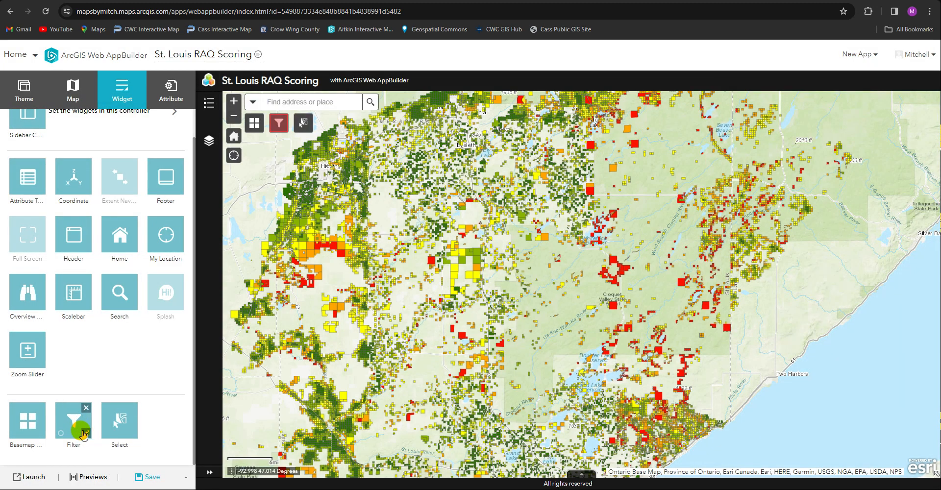
Add a Query widget to the widgets managed by the Sidebar Controller
{"action": "left_click", "coordinate": [130, 106]}
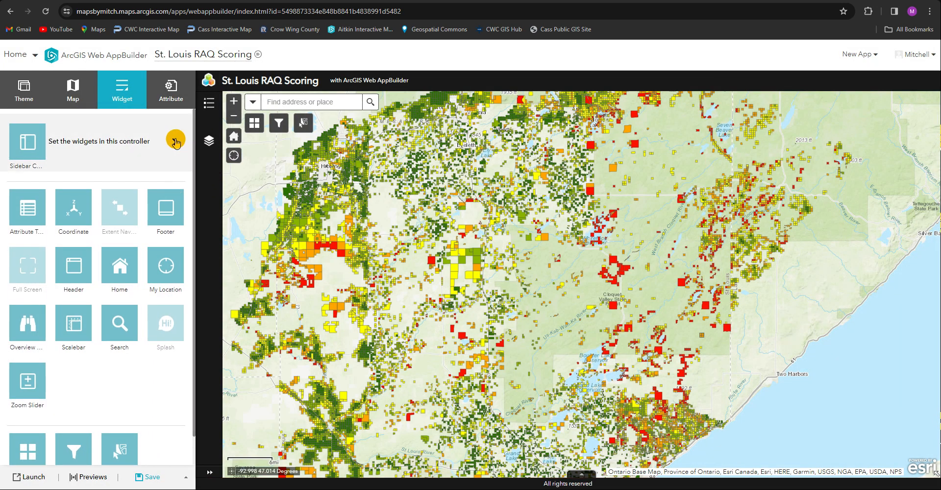
{"action": "left_click", "coordinate": [175, 144]}
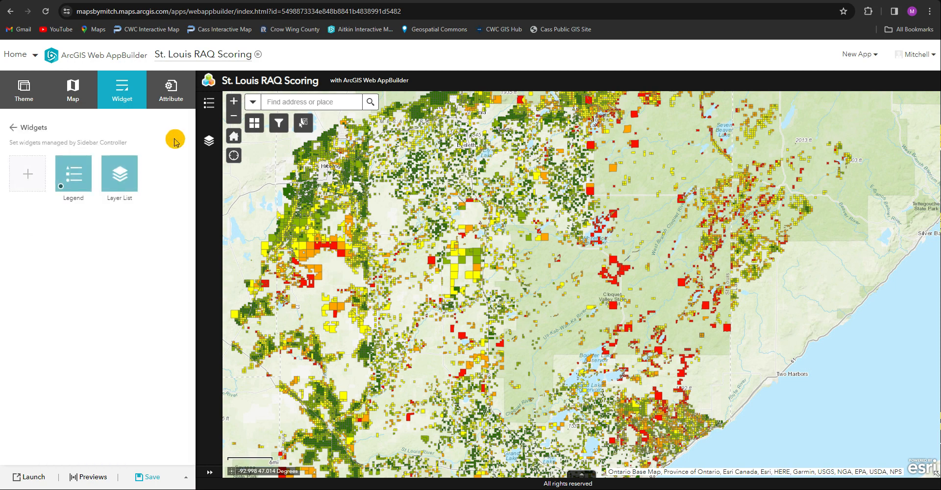
{"action": "left_click", "coordinate": [27, 174]}
{"action": "scroll", "coordinate": [490, 373], "scroll_direction": "down", "scroll_amount": 2}
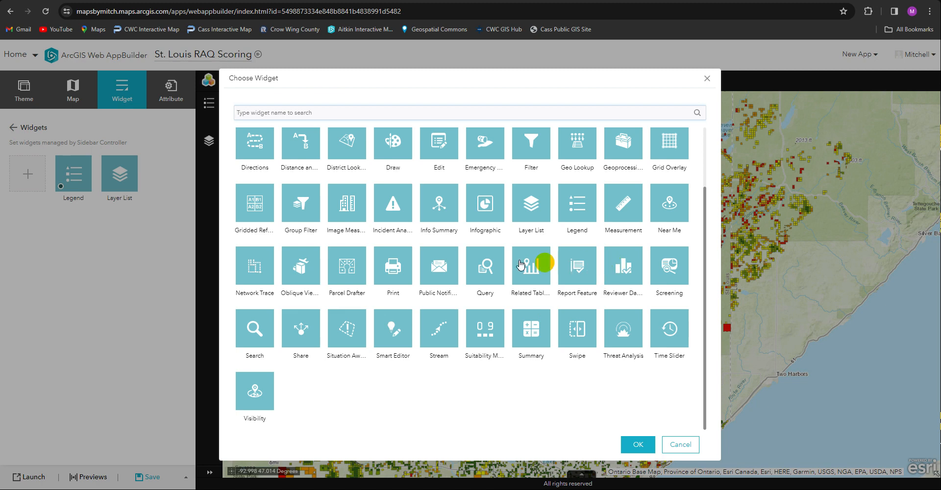
{"action": "left_click", "coordinate": [459, 262]}
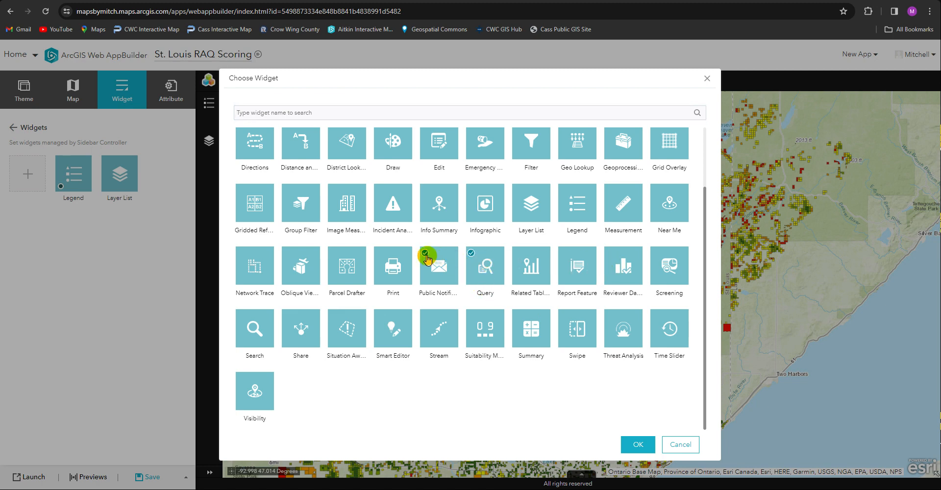
{"action": "left_click", "coordinate": [635, 443]}
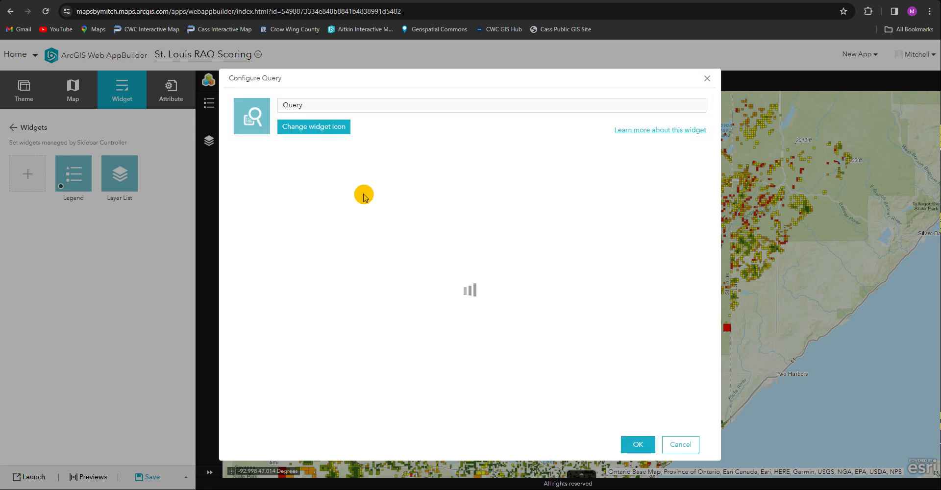
Create a new query with the map's Total RAQ Score by Parcel layer as its data source
{"action": "left_click", "coordinate": [316, 184]}
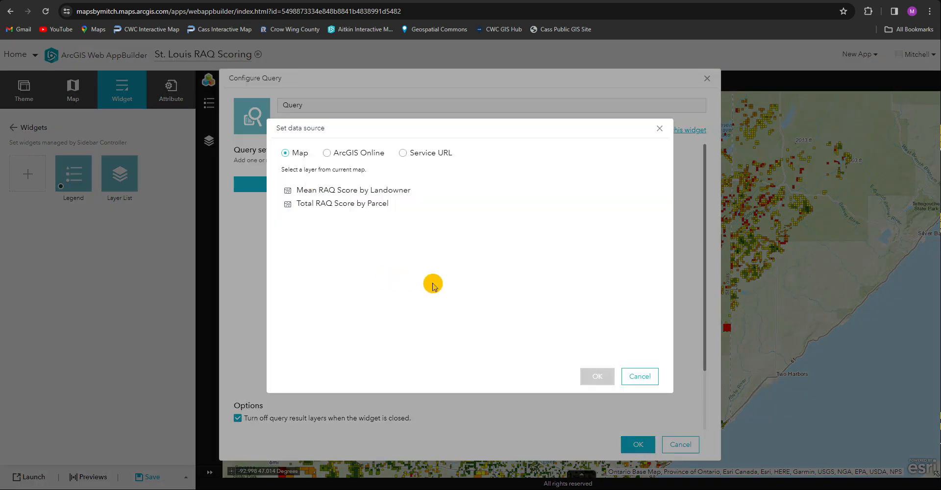
{"action": "left_click", "coordinate": [334, 204]}
{"action": "left_click", "coordinate": [596, 376]}
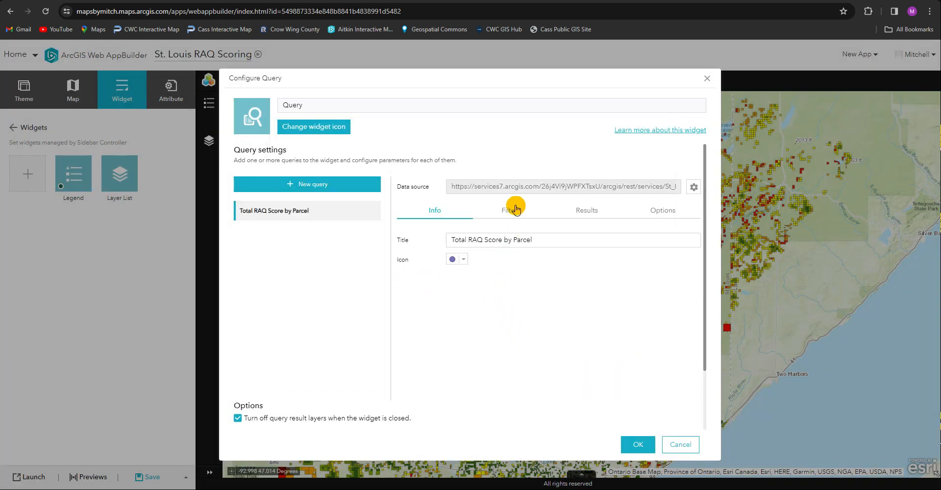
Add a query criteria expression for Acres_GIS is greater than, with the value asked from the app user
{"action": "left_click", "coordinate": [516, 210]}
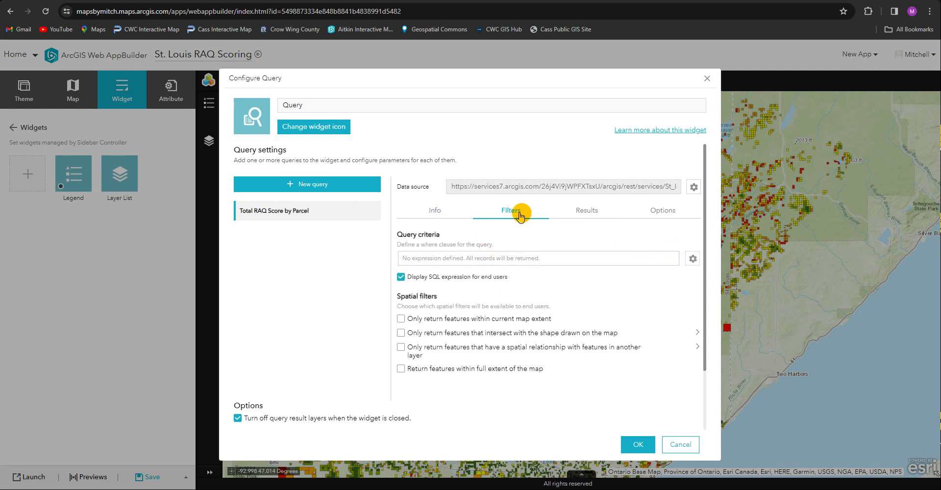
{"action": "left_click", "coordinate": [692, 258]}
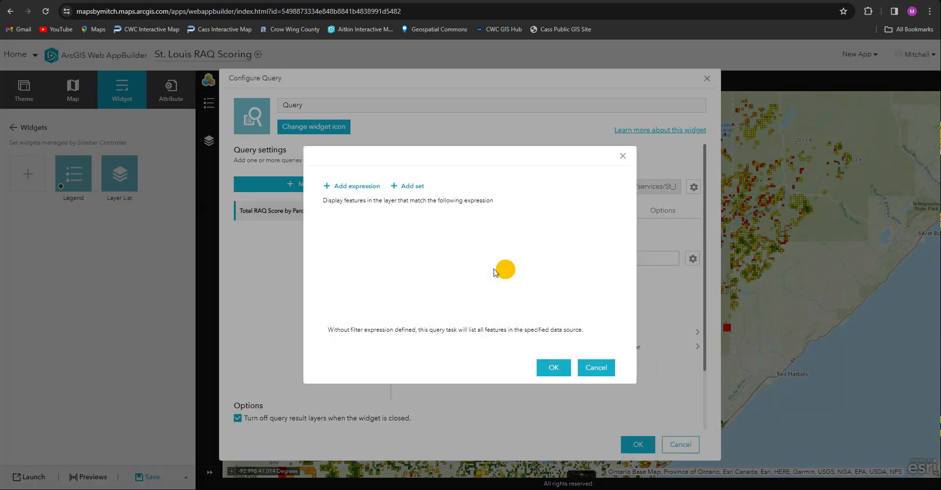
{"action": "left_click", "coordinate": [357, 187]}
{"action": "left_click", "coordinate": [398, 223]}
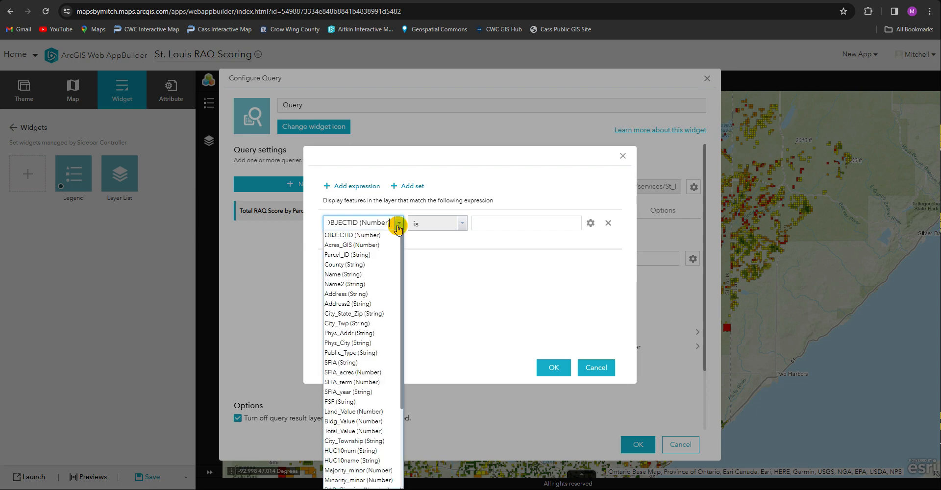
{"action": "left_click", "coordinate": [365, 245]}
{"action": "left_click", "coordinate": [427, 224]}
{"action": "left_click", "coordinate": [438, 288]}
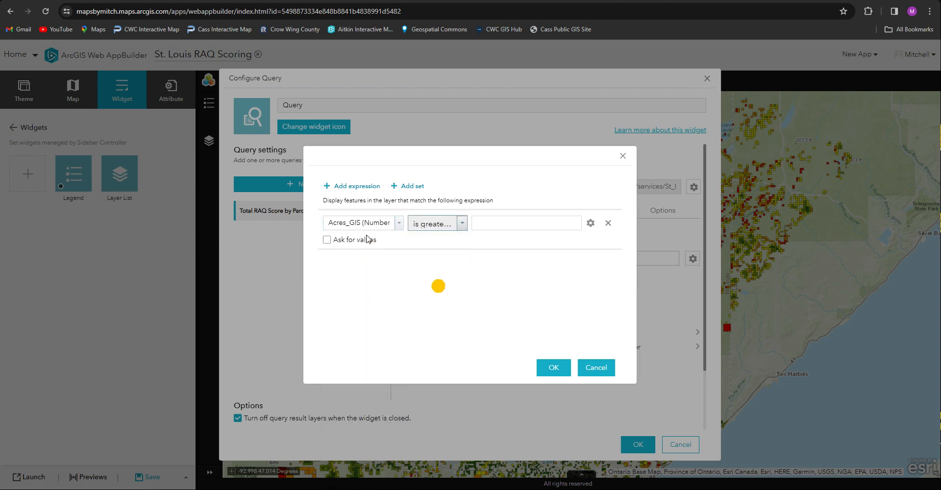
{"action": "left_click", "coordinate": [365, 239]}
Add a second query expression for RAQ_Total is any of, with the values asked from the app user, and accept the query criteria
{"action": "left_click", "coordinate": [357, 186]}
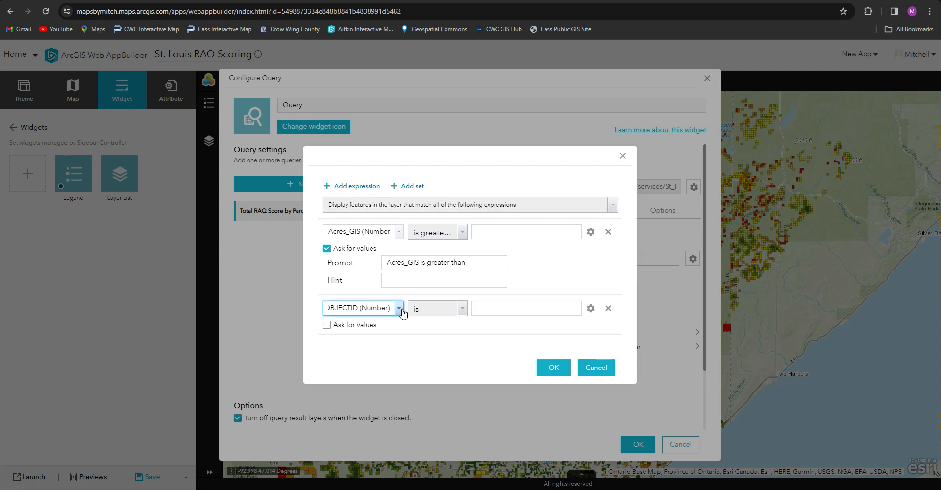
{"action": "left_click", "coordinate": [399, 308]}
{"action": "scroll", "coordinate": [389, 283], "scroll_direction": "down", "scroll_amount": 2}
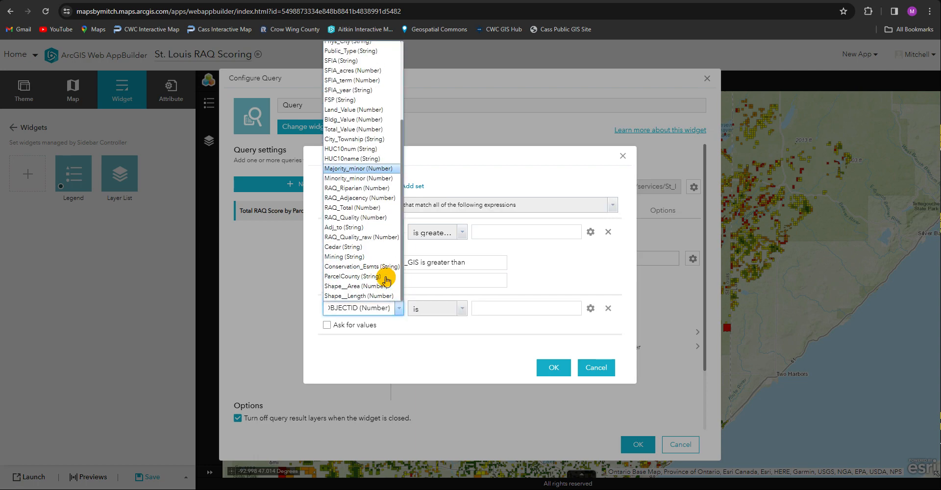
{"action": "left_click", "coordinate": [361, 207]}
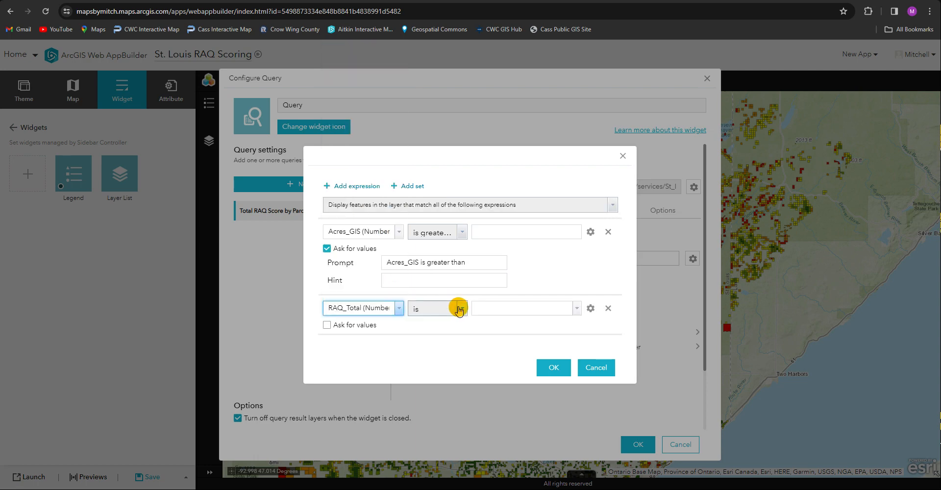
{"action": "left_click", "coordinate": [463, 309]}
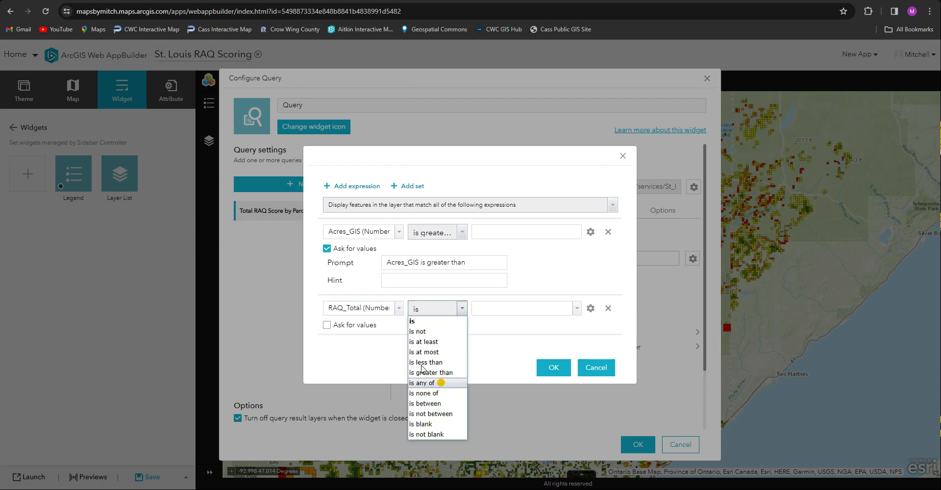
{"action": "left_click", "coordinate": [431, 383]}
{"action": "left_click", "coordinate": [365, 325]}
{"action": "left_click", "coordinate": [551, 368]}
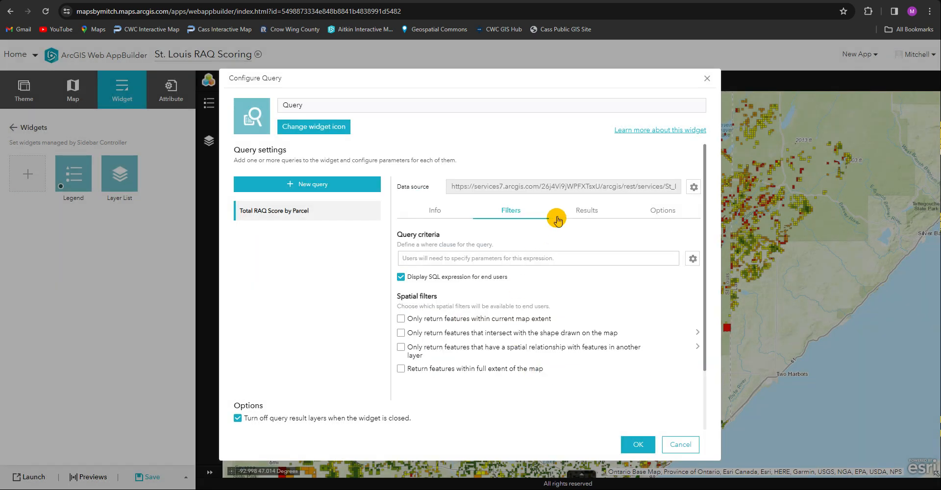
Review the query's result and option settings and accept the Query widget configuration
{"action": "left_click", "coordinate": [592, 213]}
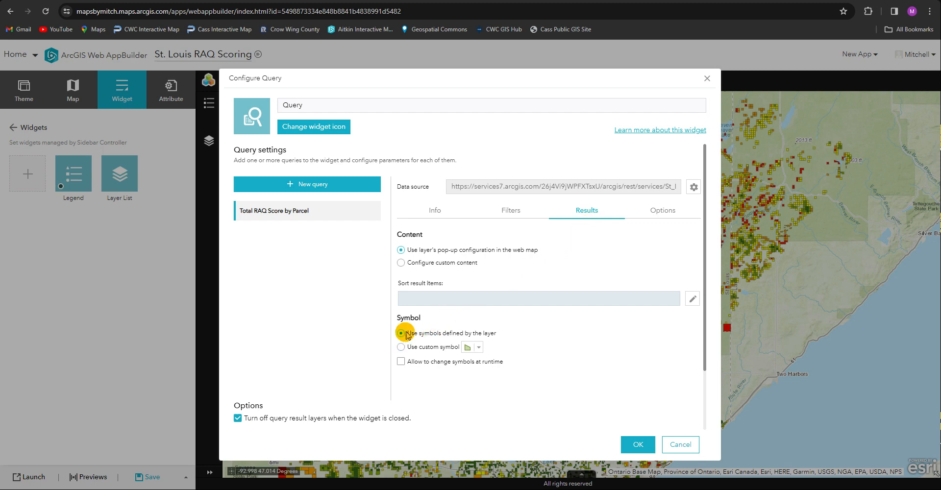
{"action": "left_click", "coordinate": [666, 210]}
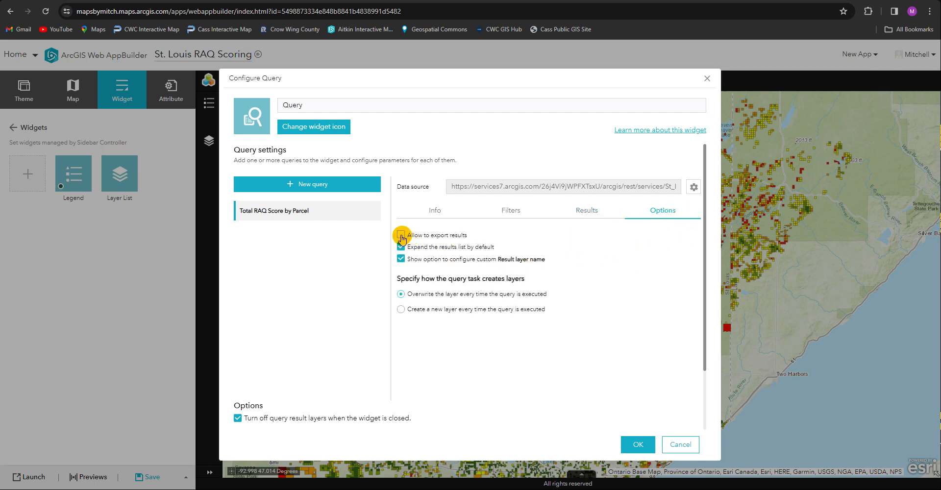
{"action": "left_click", "coordinate": [638, 444]}
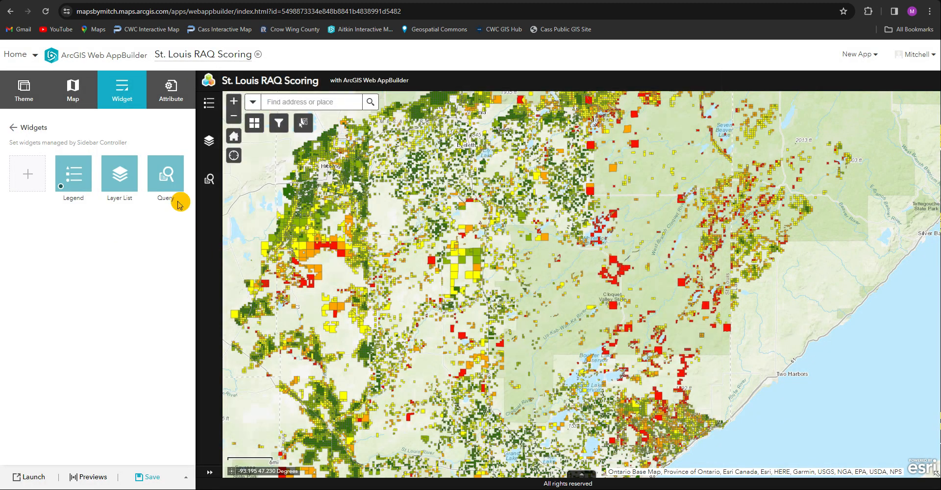
Reopen the Filter widget's configuration, check its additional filter actions, and accept the settings
{"action": "left_click", "coordinate": [34, 127]}
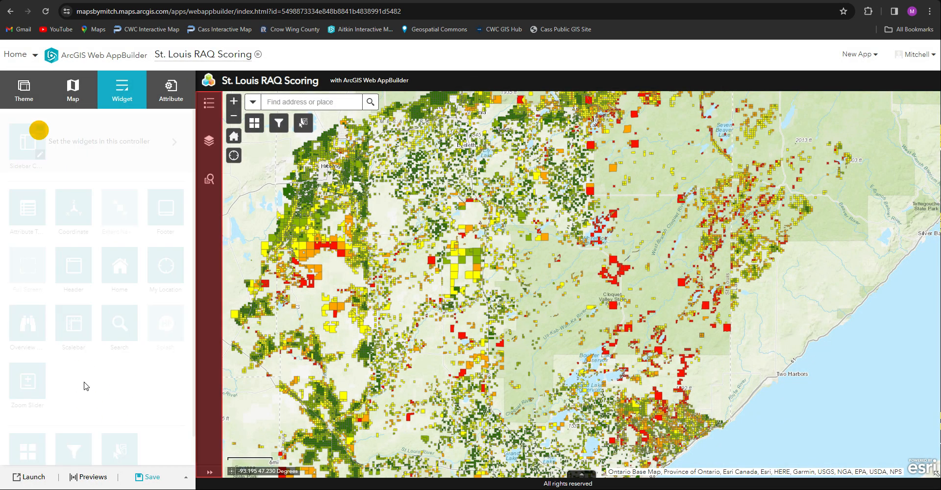
{"action": "scroll", "coordinate": [101, 412], "scroll_direction": "down", "scroll_amount": 2}
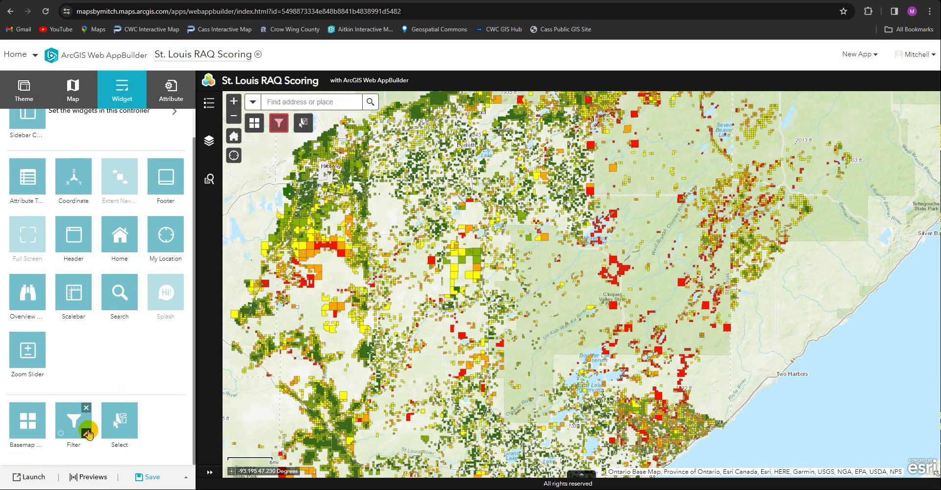
{"action": "left_click", "coordinate": [88, 432]}
{"action": "scroll", "coordinate": [343, 343], "scroll_direction": "down", "scroll_amount": 3}
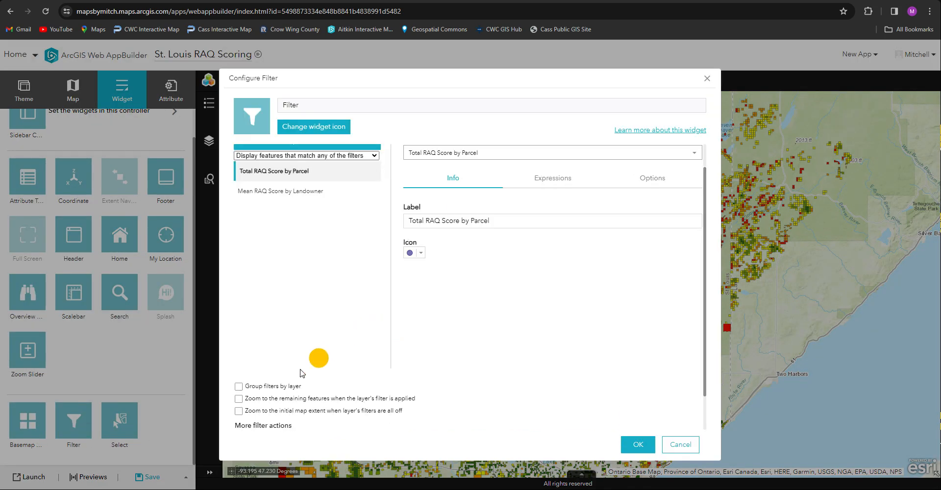
{"action": "left_click", "coordinate": [646, 442]}
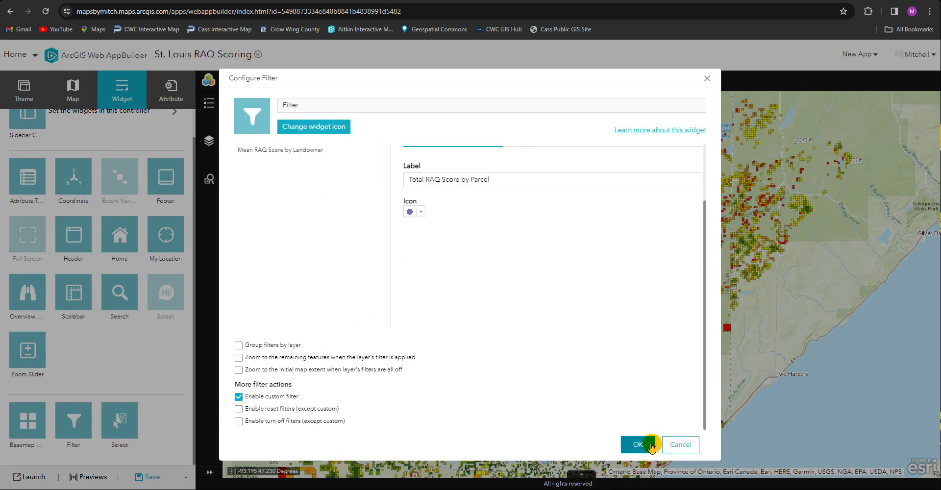
{"action": "left_click", "coordinate": [88, 425]}
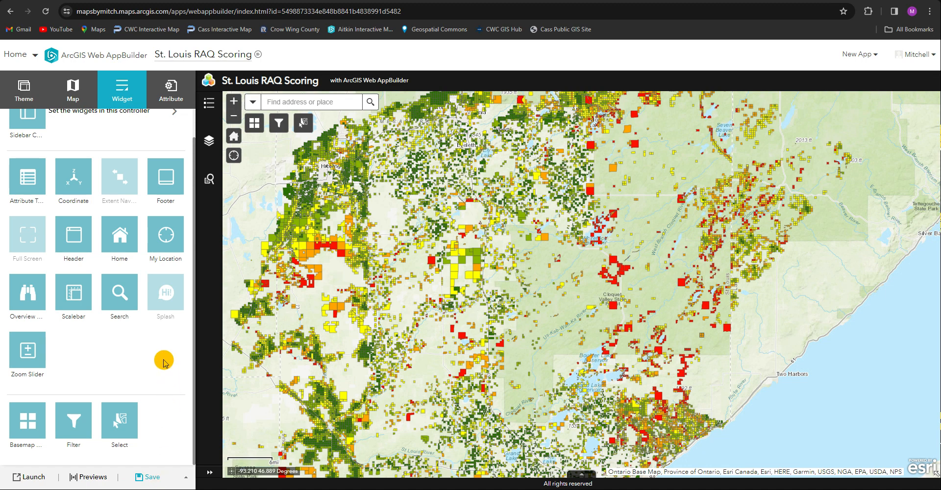
Set the app's branding subtitle to "created by Mapsbymitch"
{"action": "left_click", "coordinate": [171, 89]}
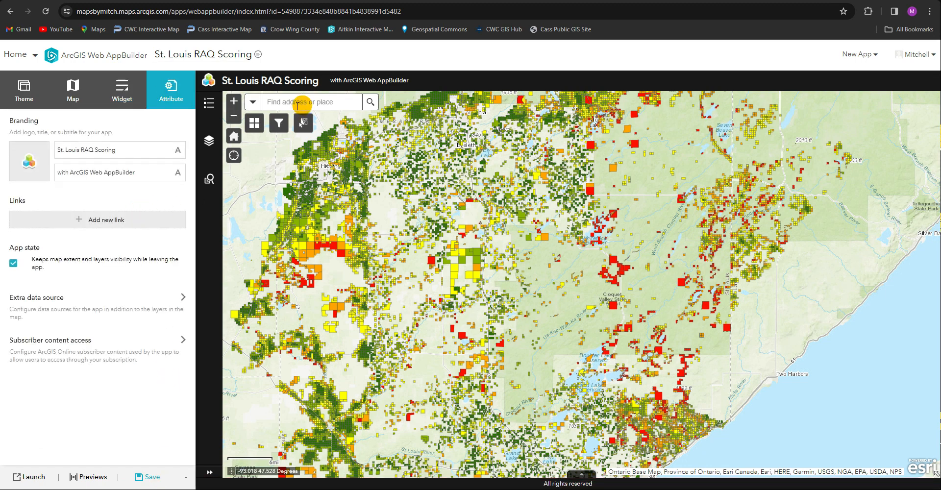
{"action": "triple_click", "coordinate": [148, 171]}
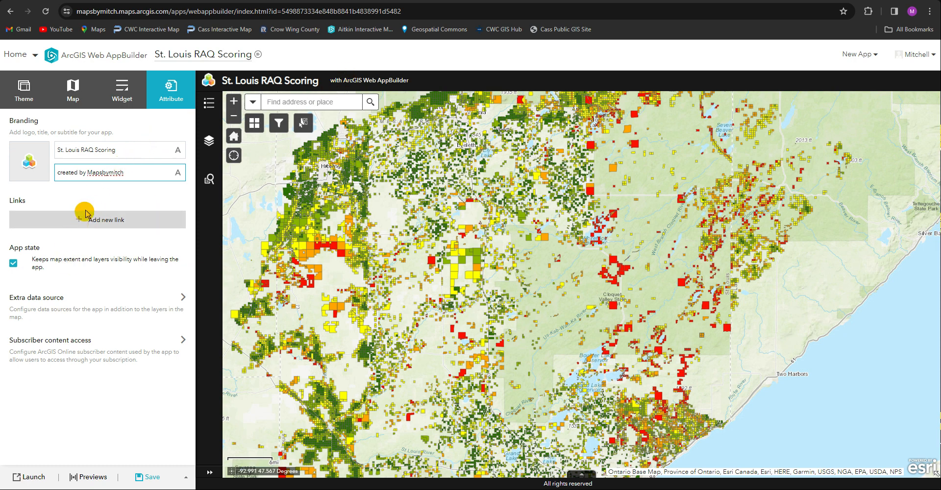
{"action": "left_click", "coordinate": [24, 155]}
{"action": "left_click", "coordinate": [29, 216]}
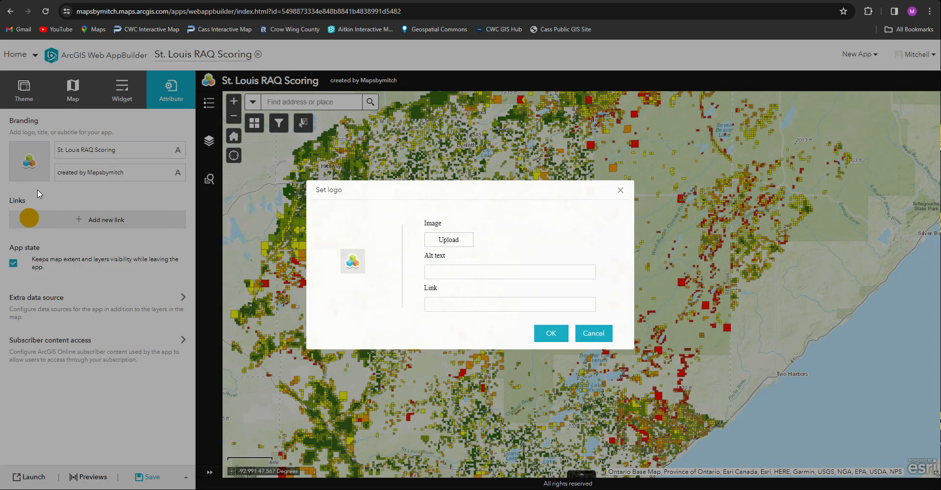
{"action": "left_click", "coordinate": [580, 332]}
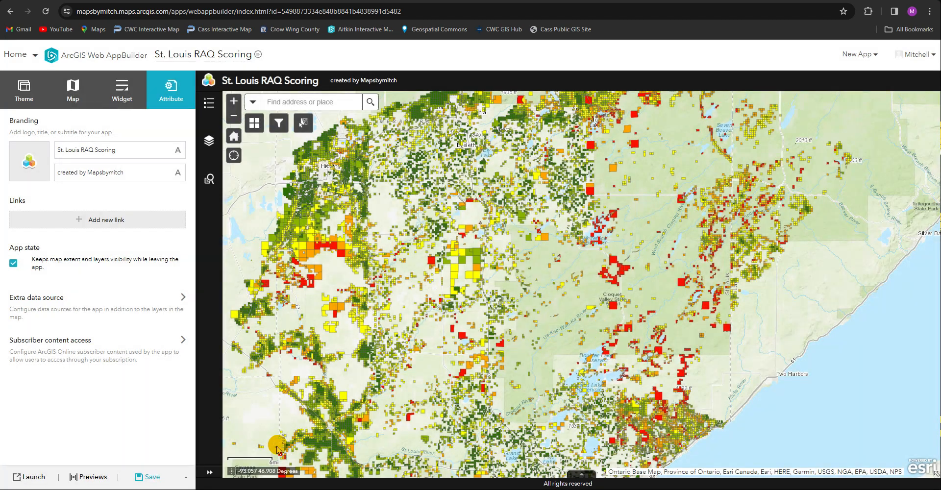
Save the web app
{"action": "left_click", "coordinate": [167, 478]}
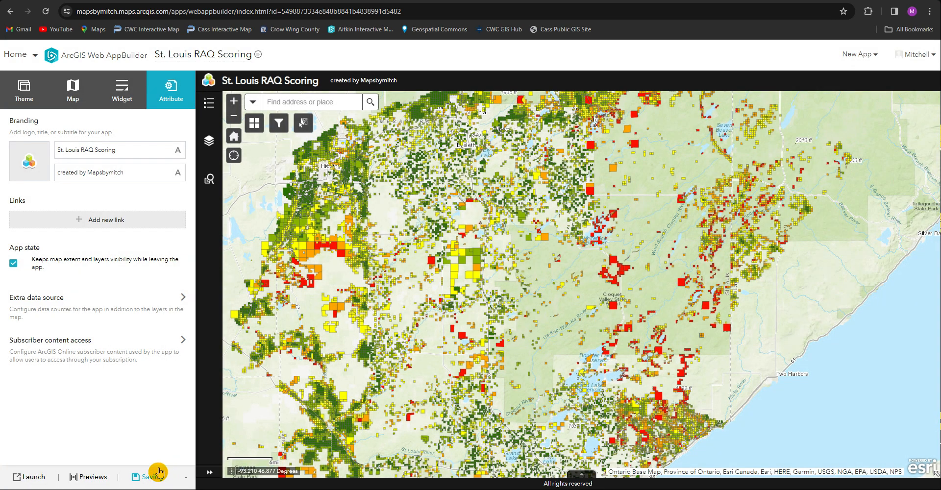